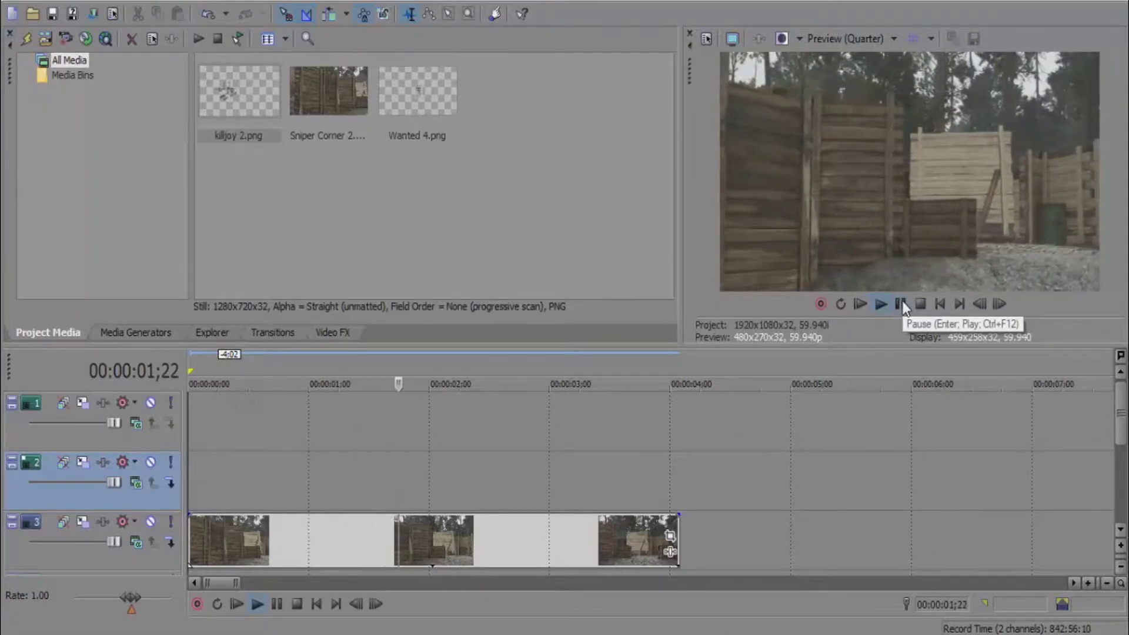
Step: Place Wanted 4.png at the start of track 2 above the background clip and trim its end to match that clip
click(903, 301)
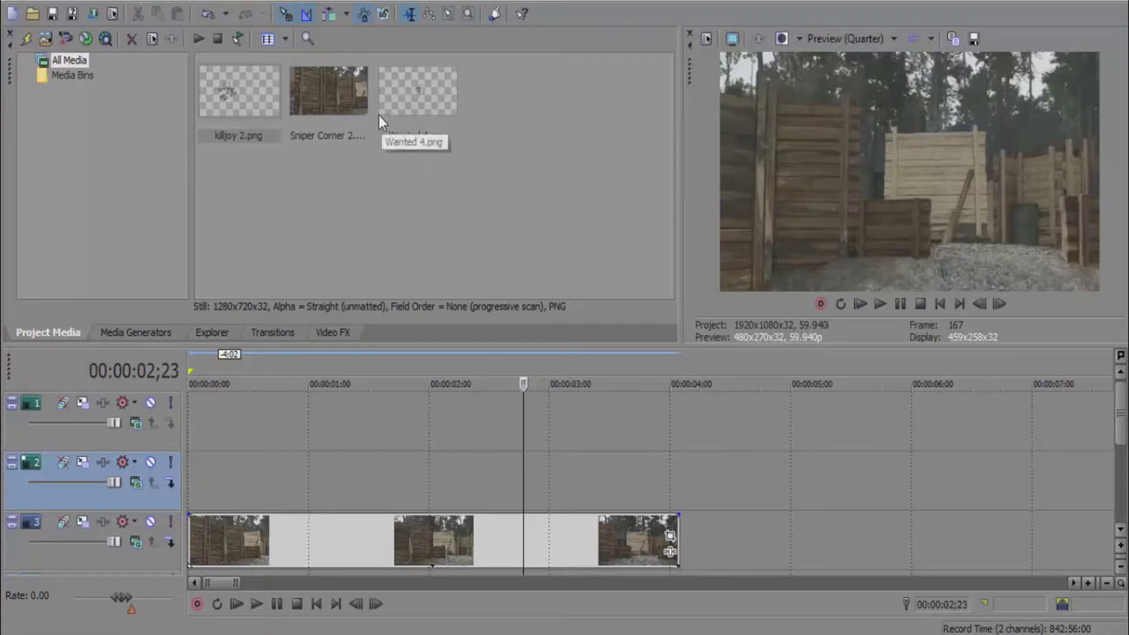
click(418, 100)
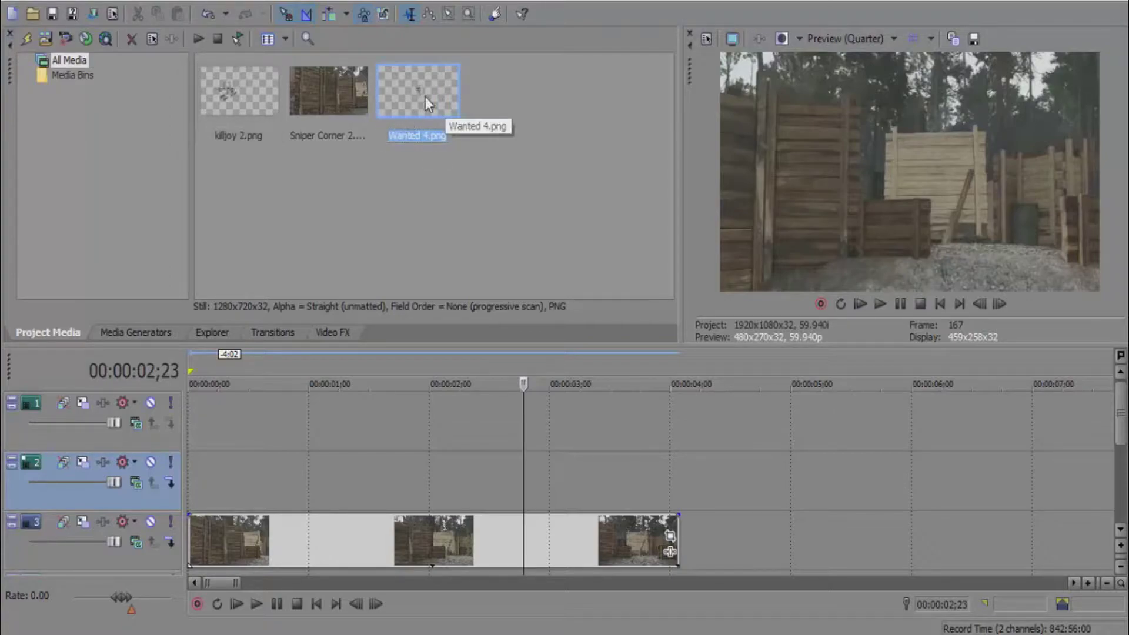
drag(429, 97, 197, 483)
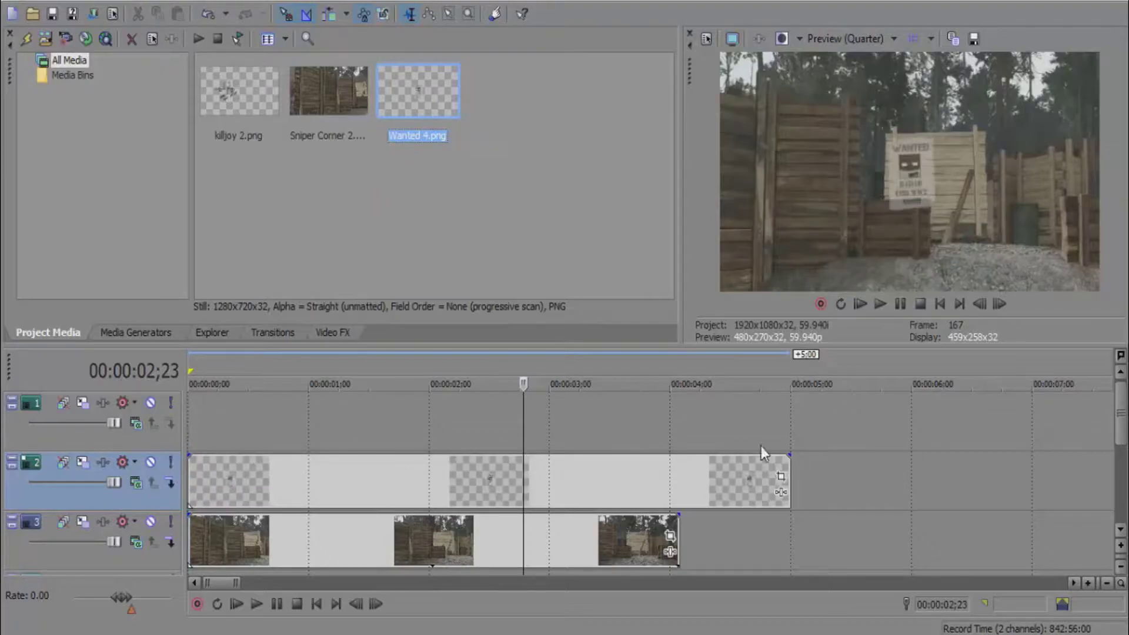
drag(789, 479, 676, 482)
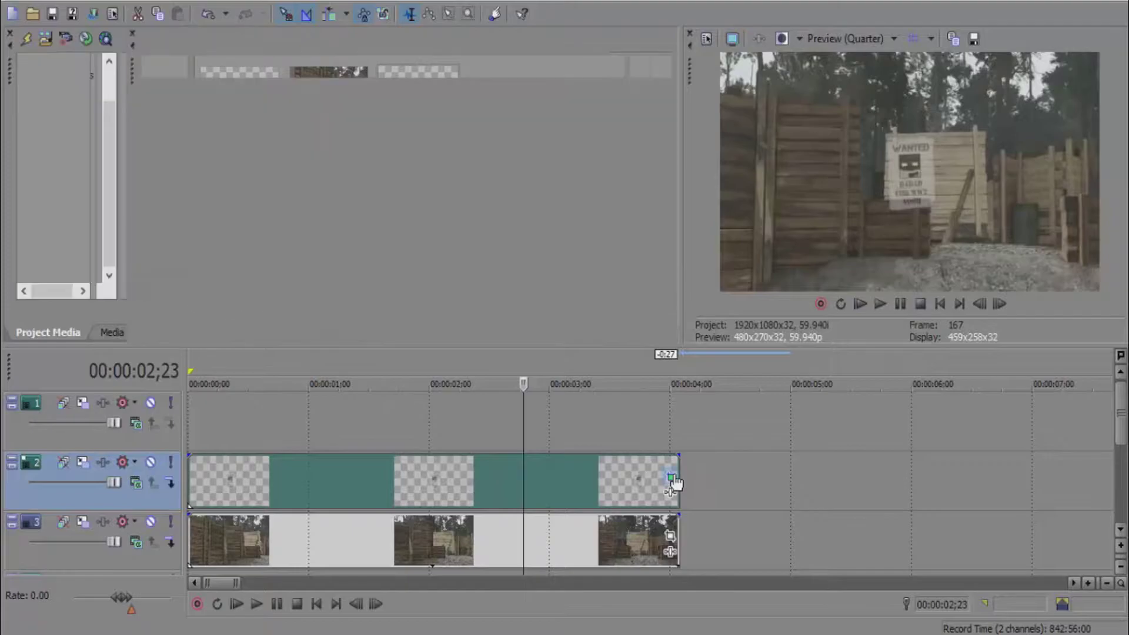
click(671, 478)
drag(502, 247, 502, 207)
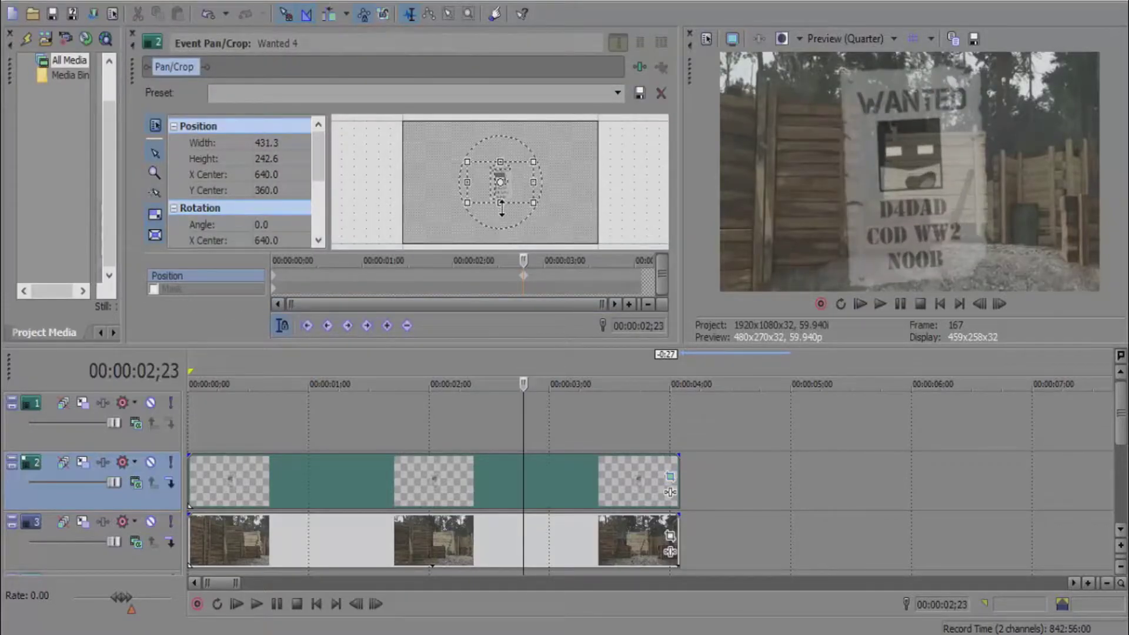
click(523, 275)
key(Delete)
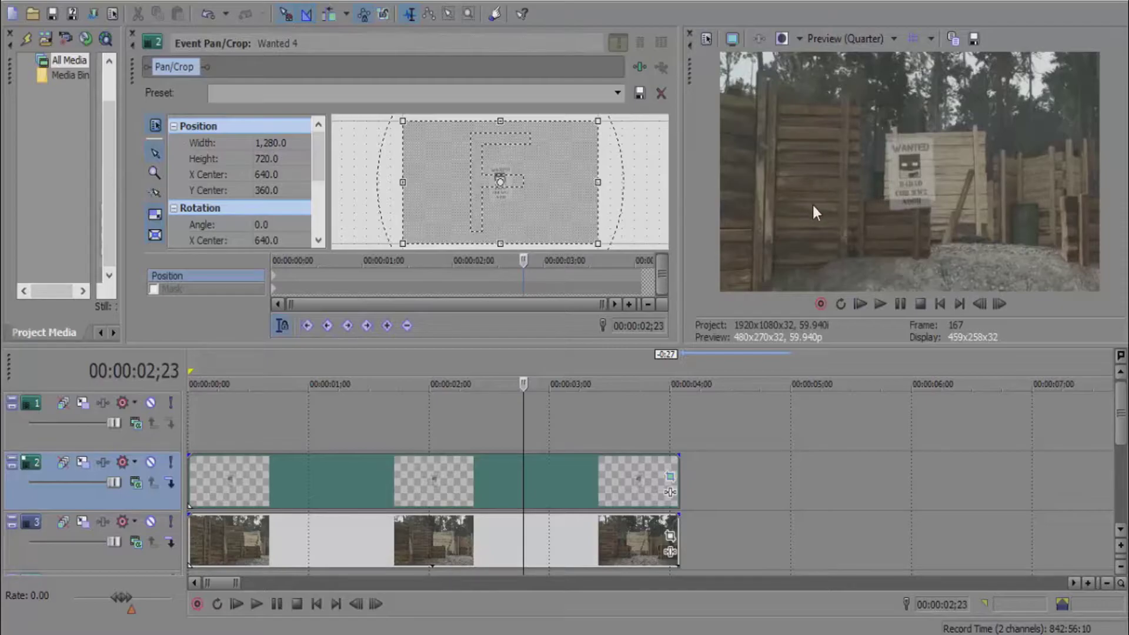
Step: Step through the opening frames to compare the wanted poster's position with the moving background, and return to the start
drag(187, 478, 191, 479)
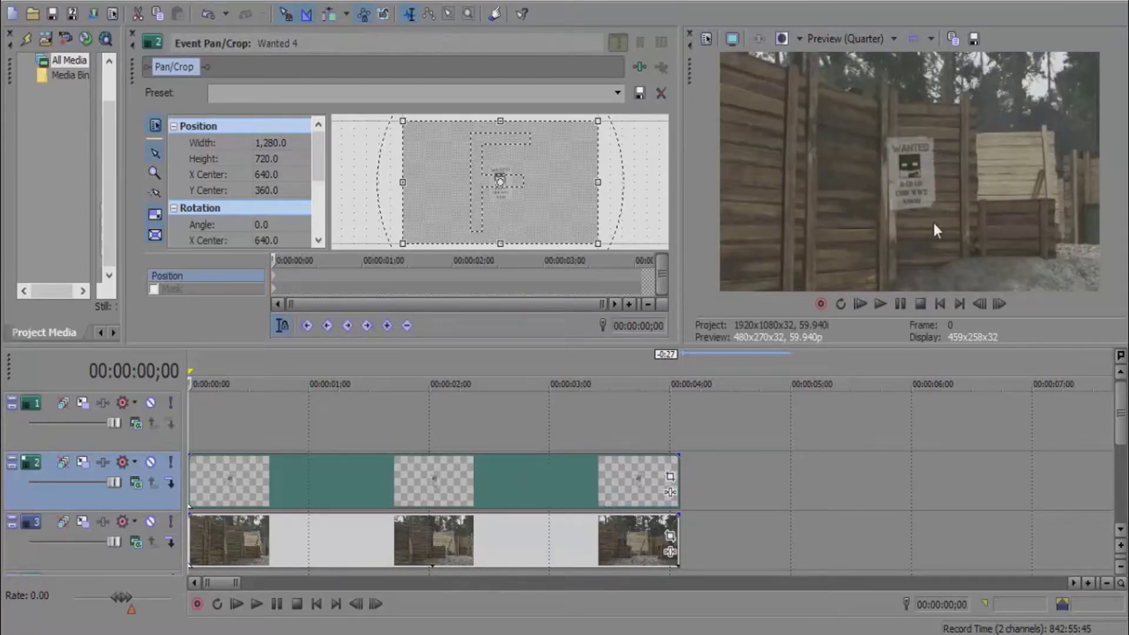
click(999, 304)
click(999, 303)
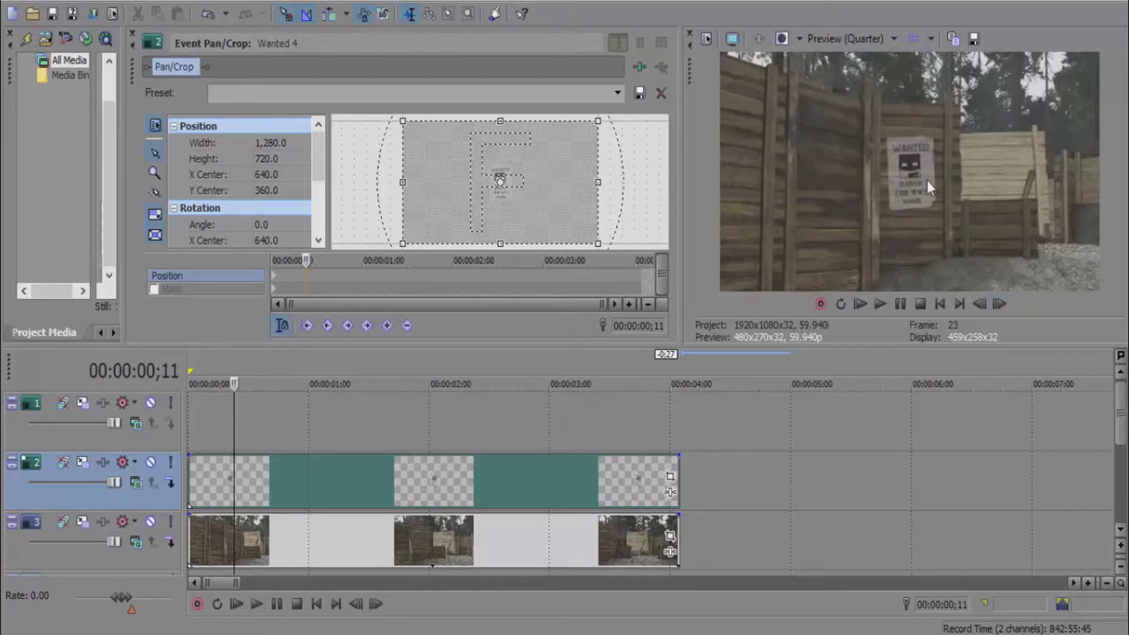
click(998, 305)
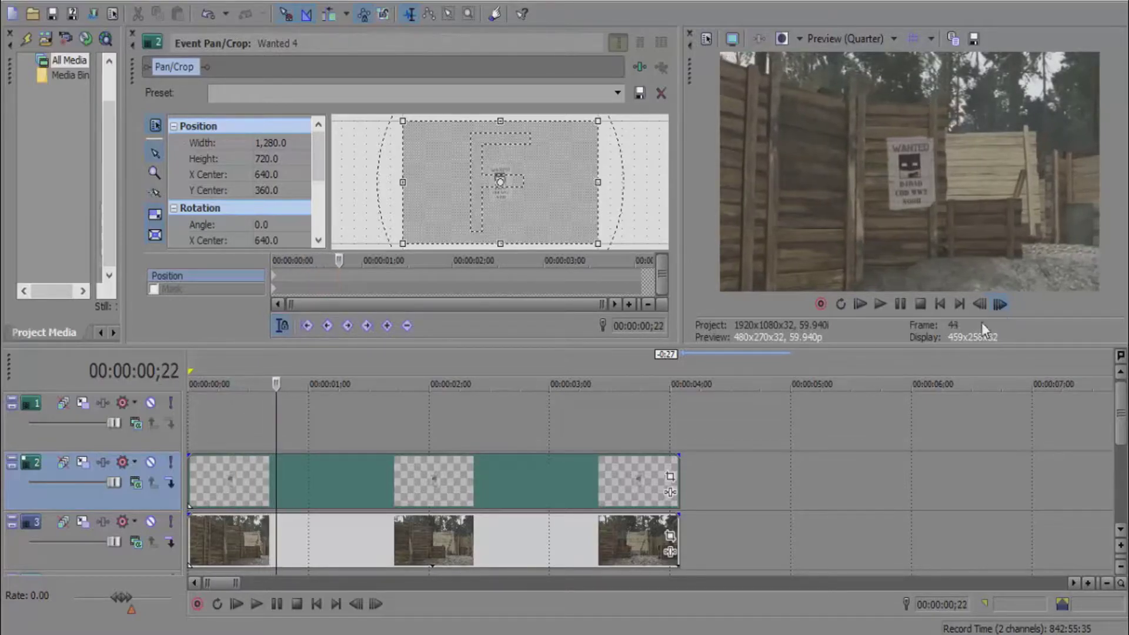
click(192, 483)
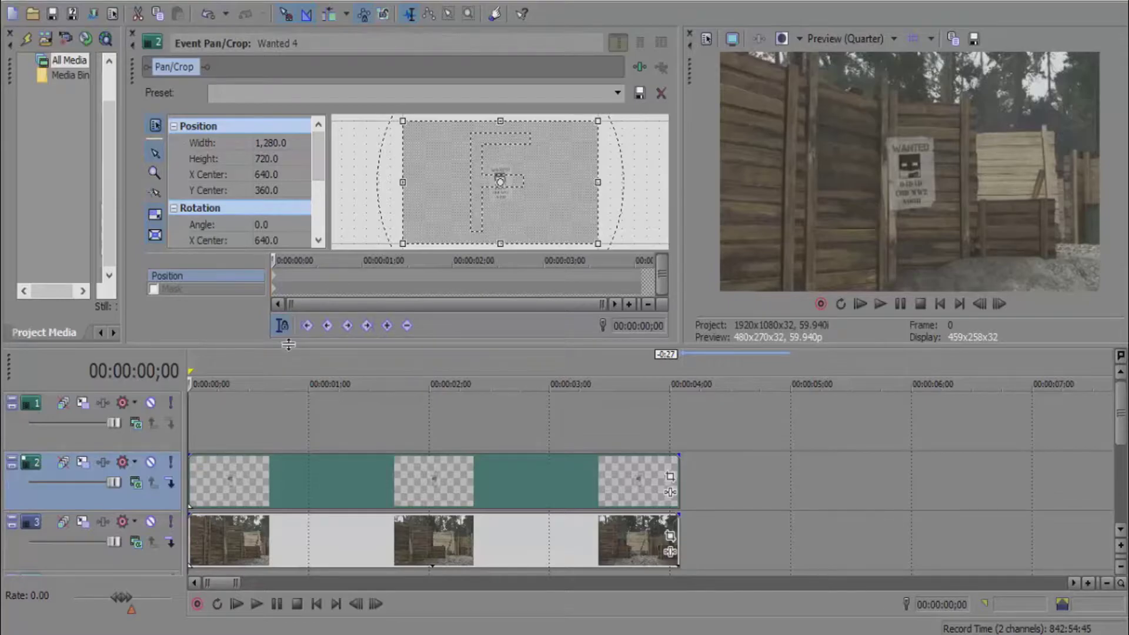
Step: At 00:00:00;00, reposition the Wanted 4 poster on the fence using Pan/Crop, with X center 574.0 and Y center 388.9
drag(288, 345, 289, 388)
click(131, 33)
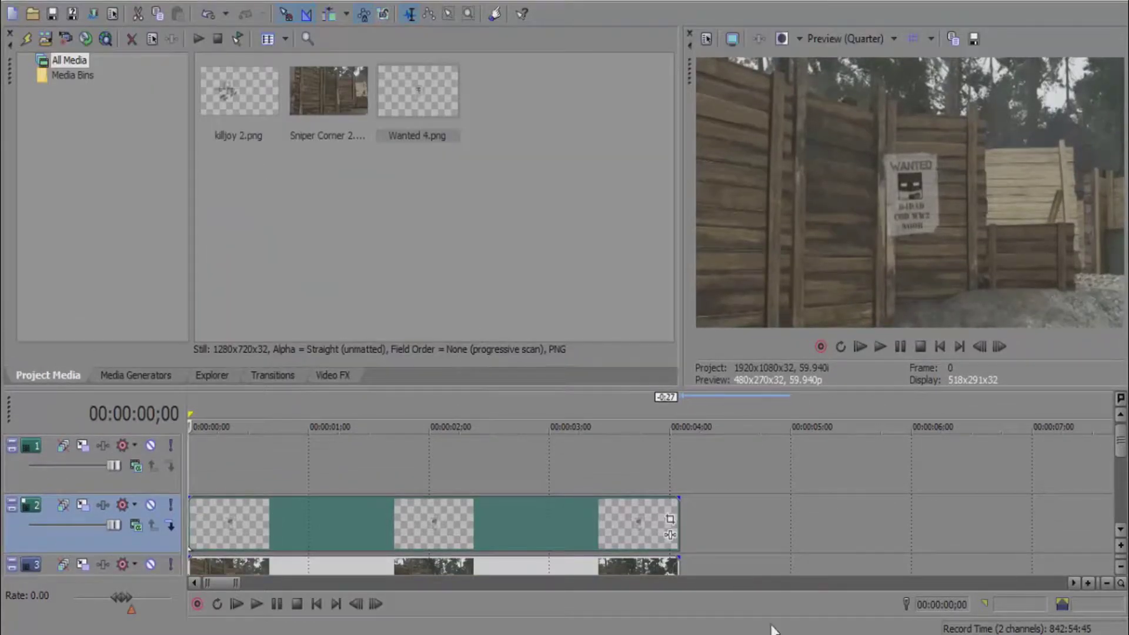
click(670, 521)
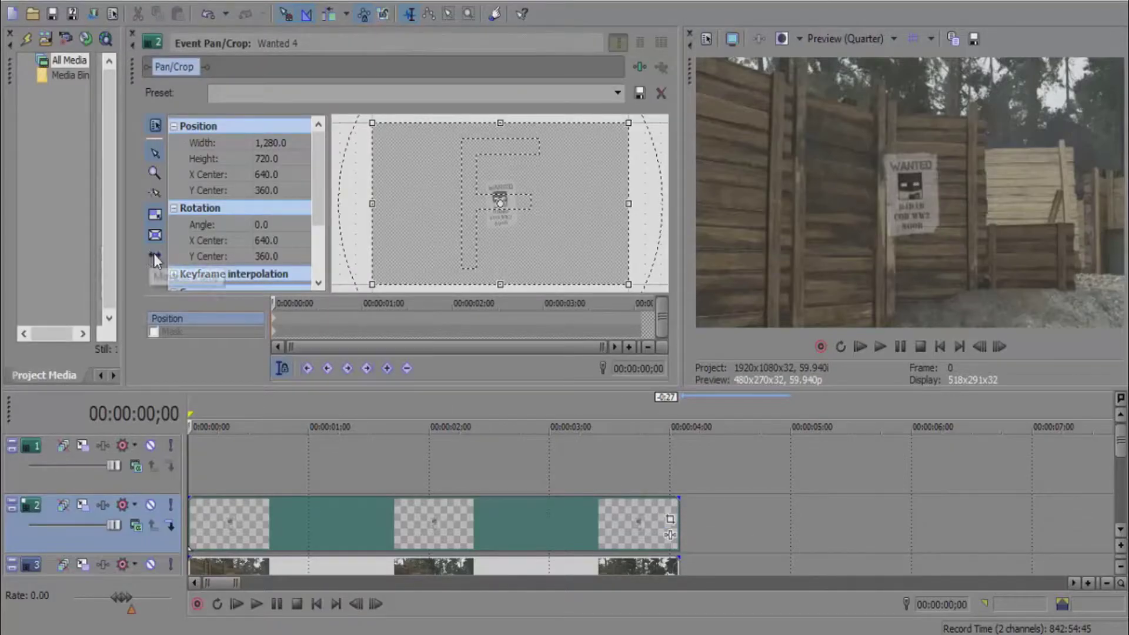
click(154, 254)
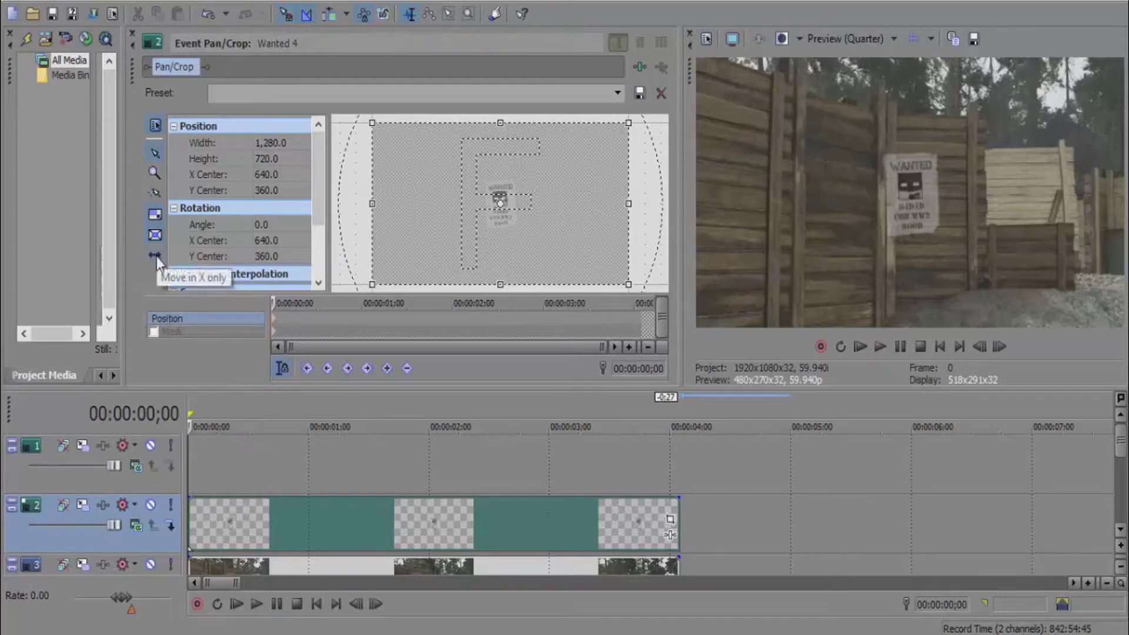
drag(549, 220, 539, 218)
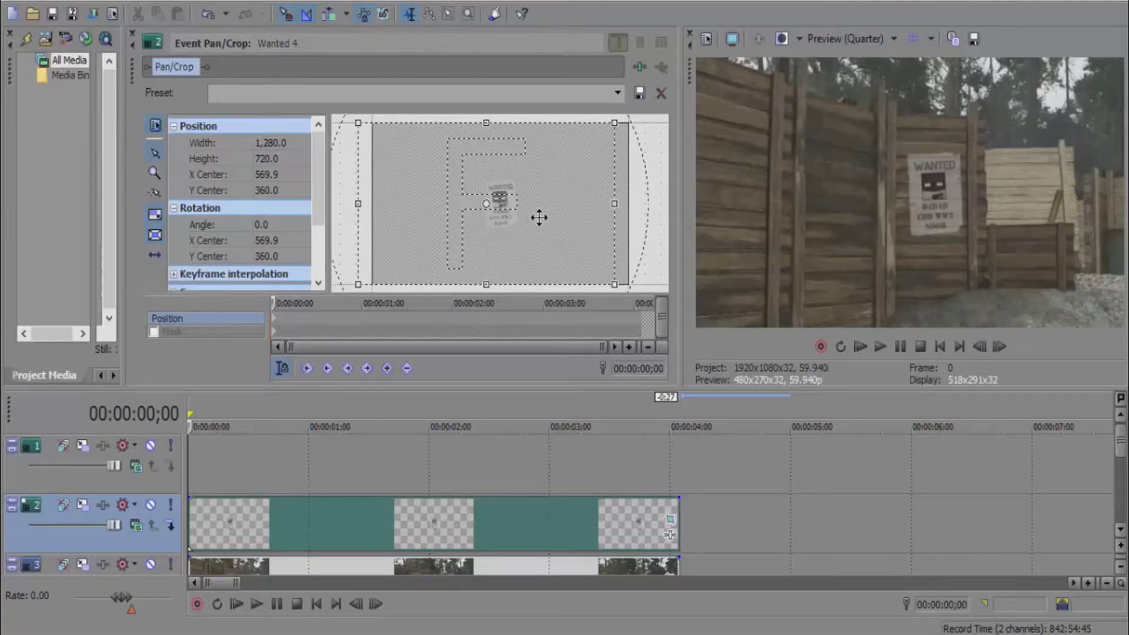
drag(539, 218, 540, 218)
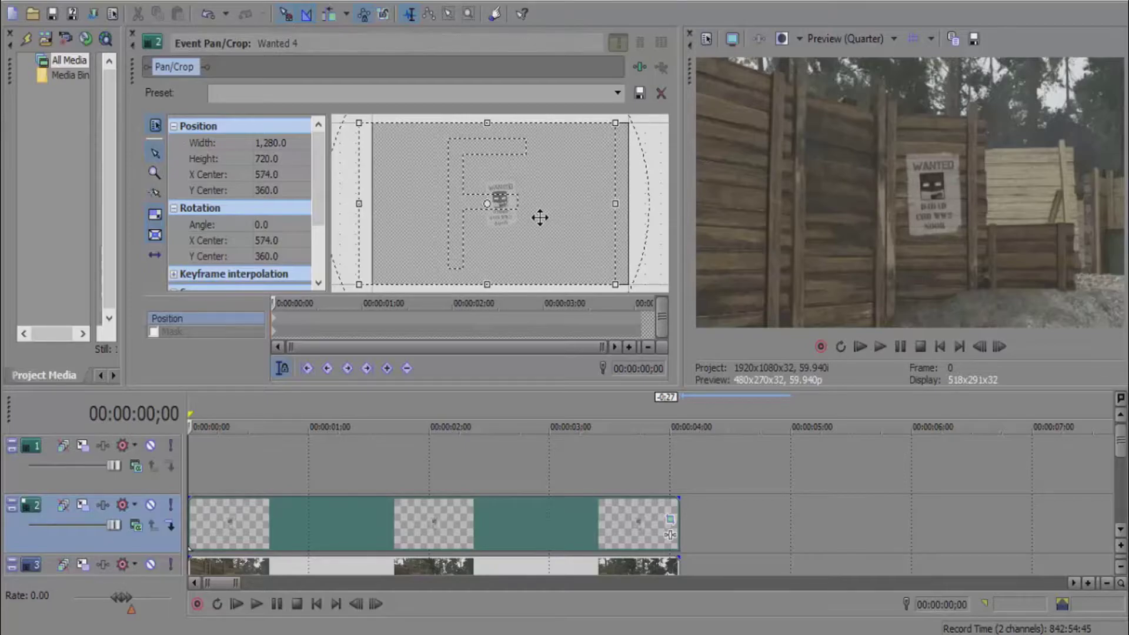
click(154, 255)
drag(466, 184, 467, 190)
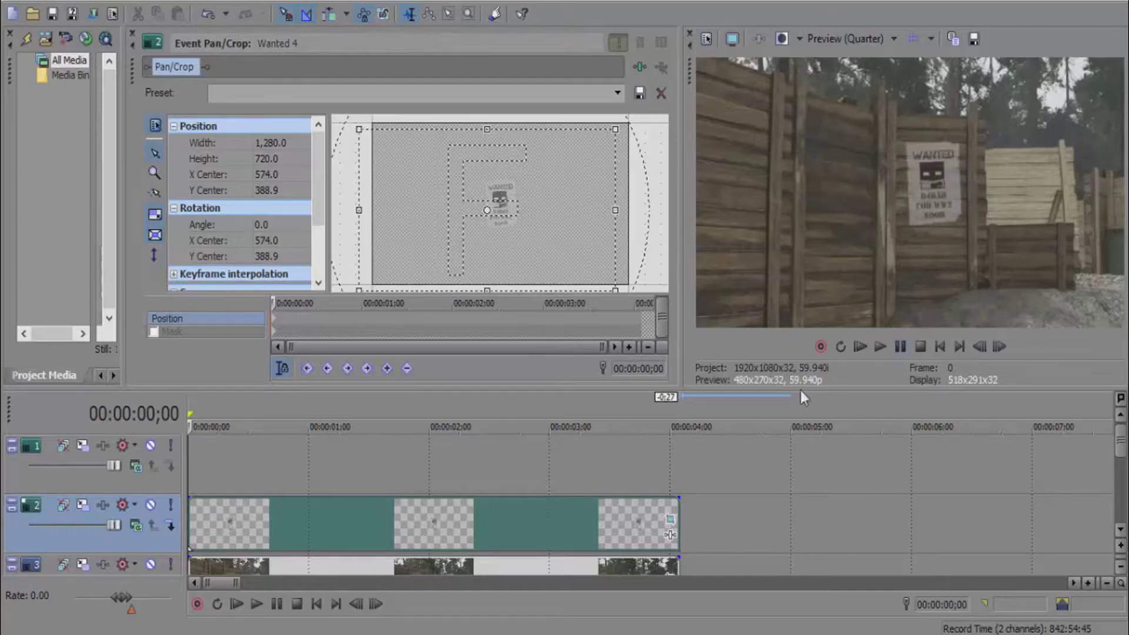
Step: On the last visible frame, 00:00:04;02, keyframe the poster horizontally onto the same fence section, with X center 1,172.1
click(637, 474)
click(681, 469)
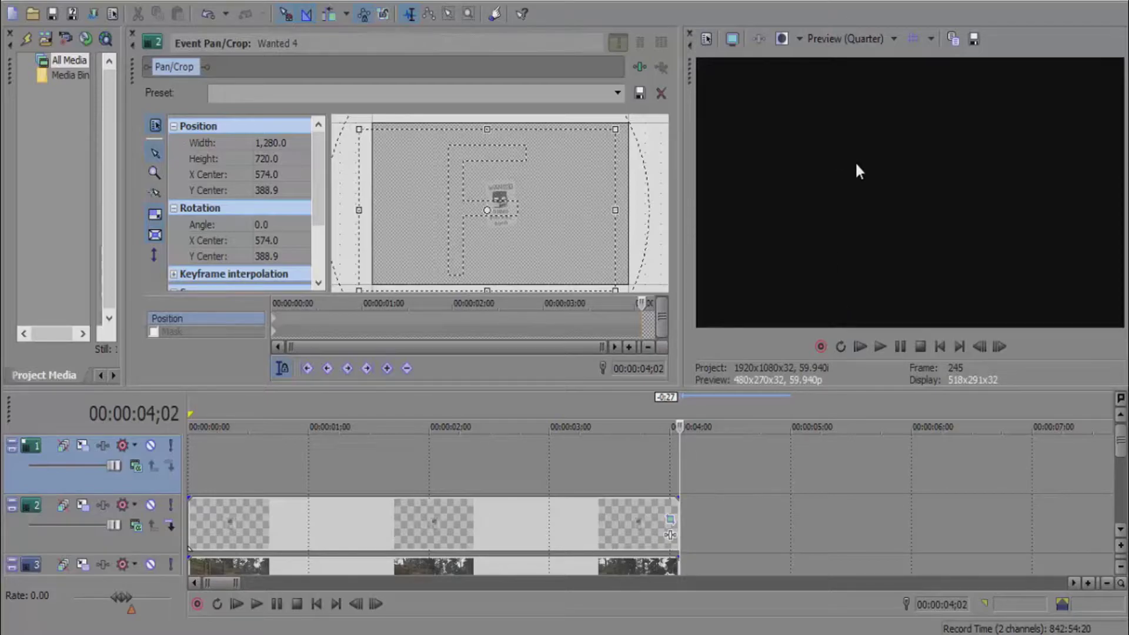
click(980, 347)
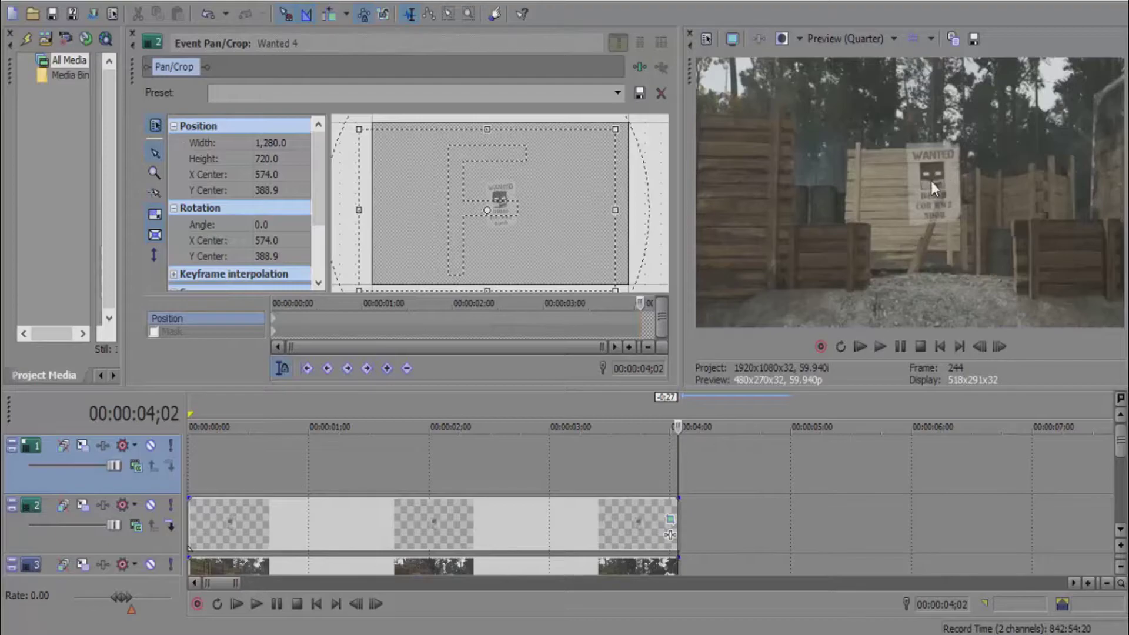
click(154, 257)
drag(405, 217, 513, 221)
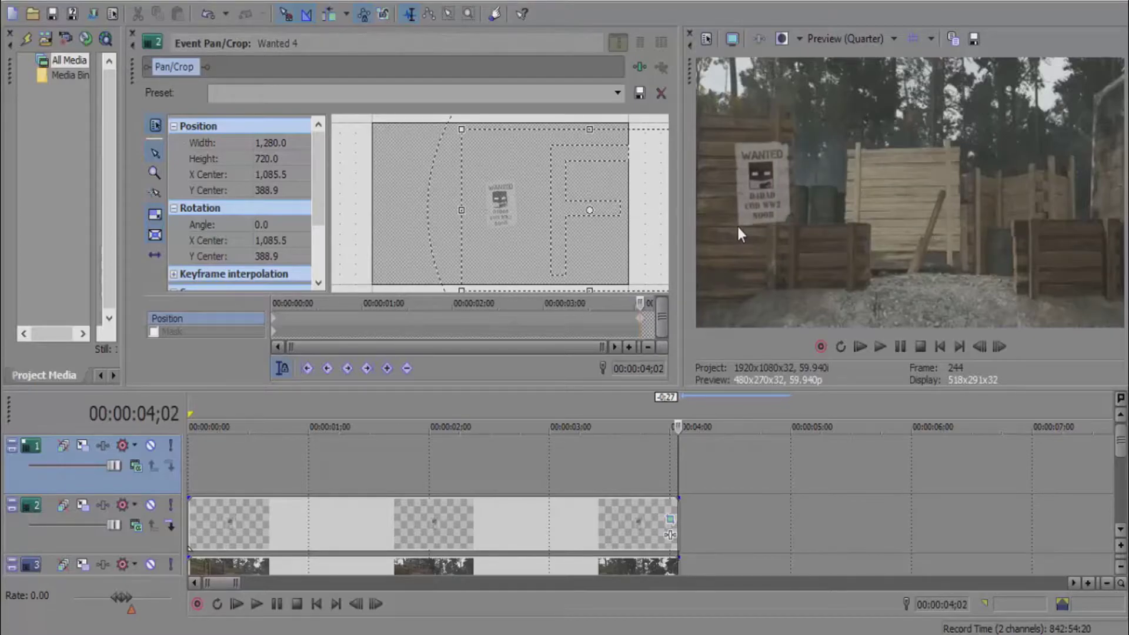
drag(479, 244, 501, 249)
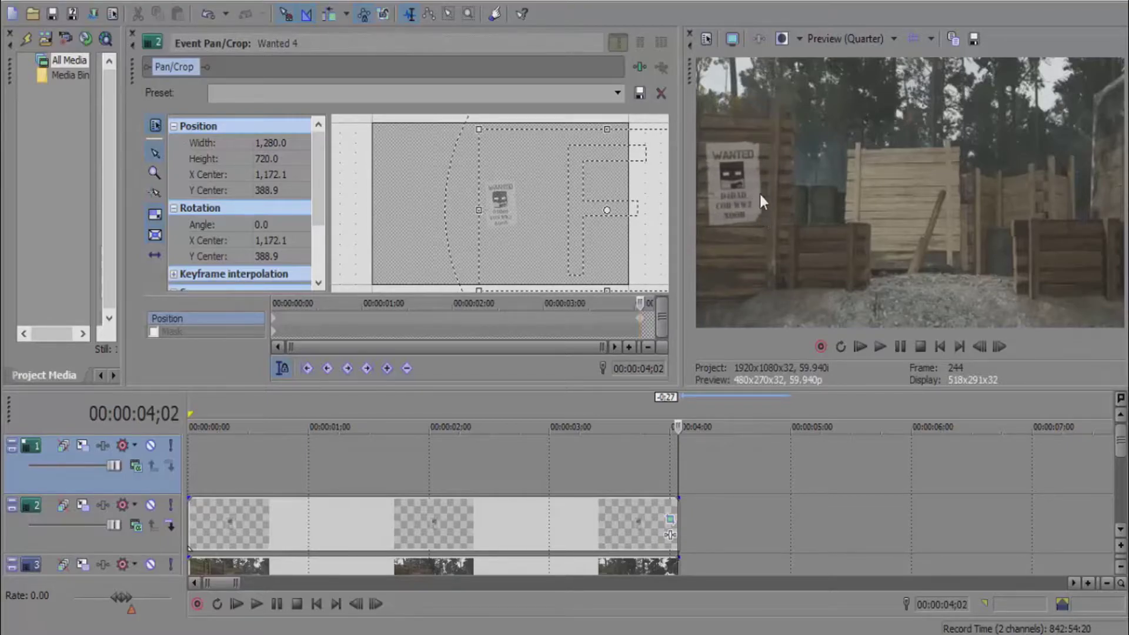
Step: Play the clip from the start to check how the poster follows the fence, ending on its last keyframe
click(189, 528)
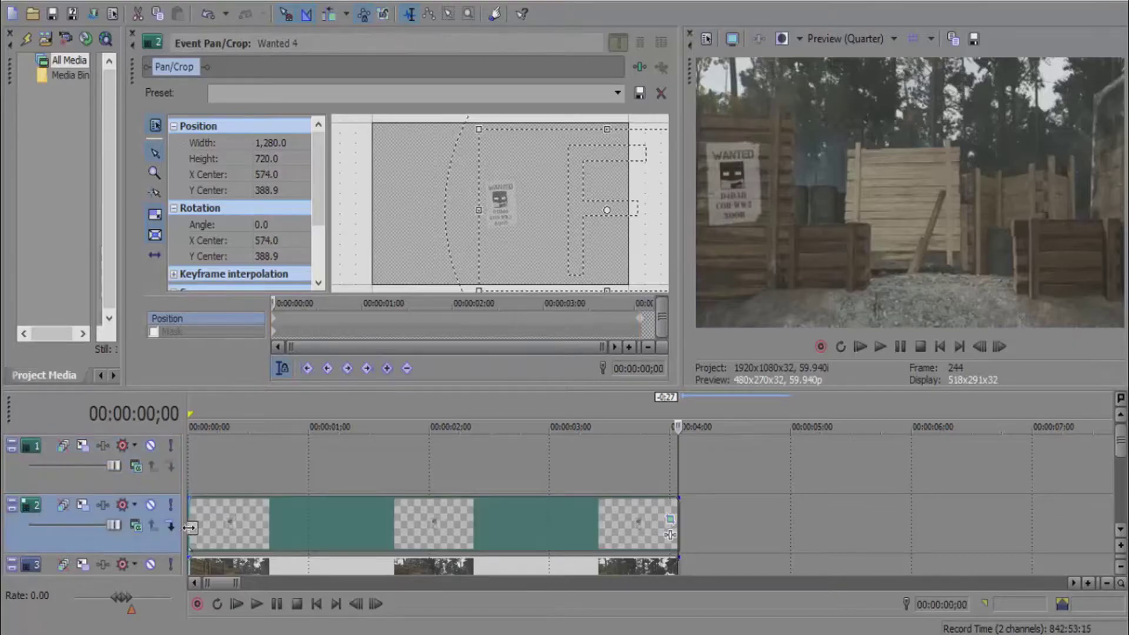
click(880, 348)
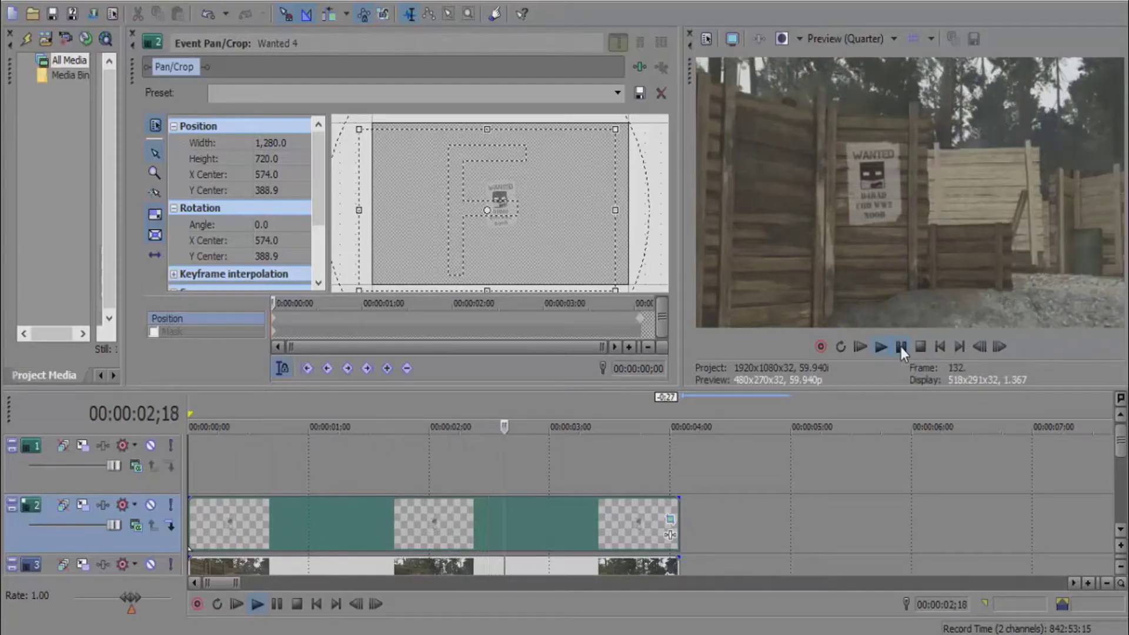
click(901, 347)
click(921, 347)
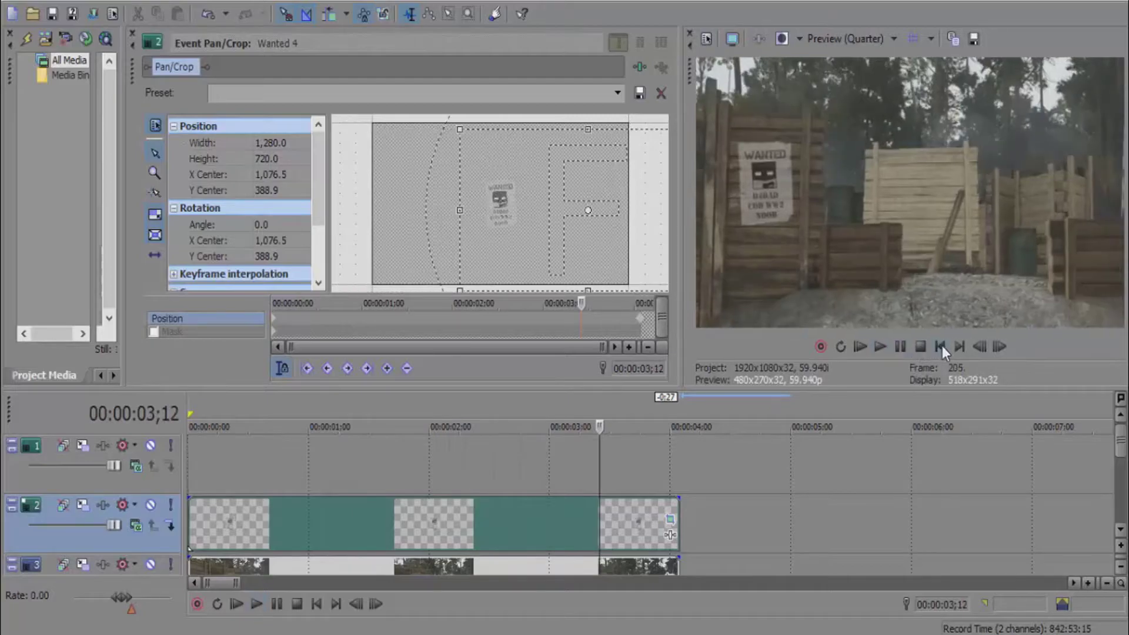
click(885, 345)
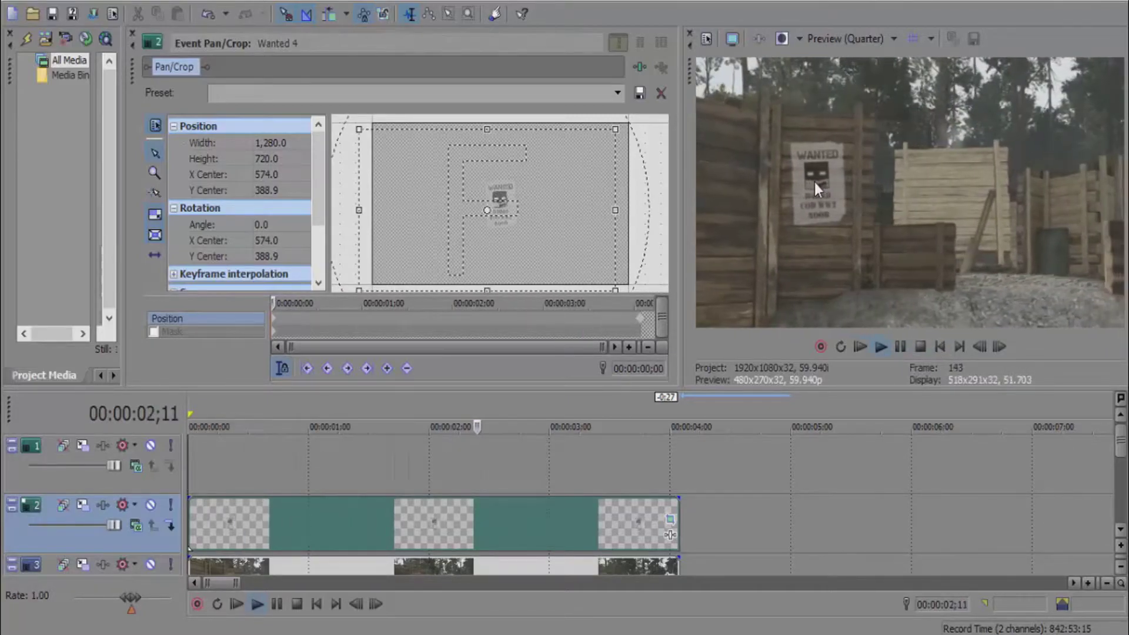
click(899, 347)
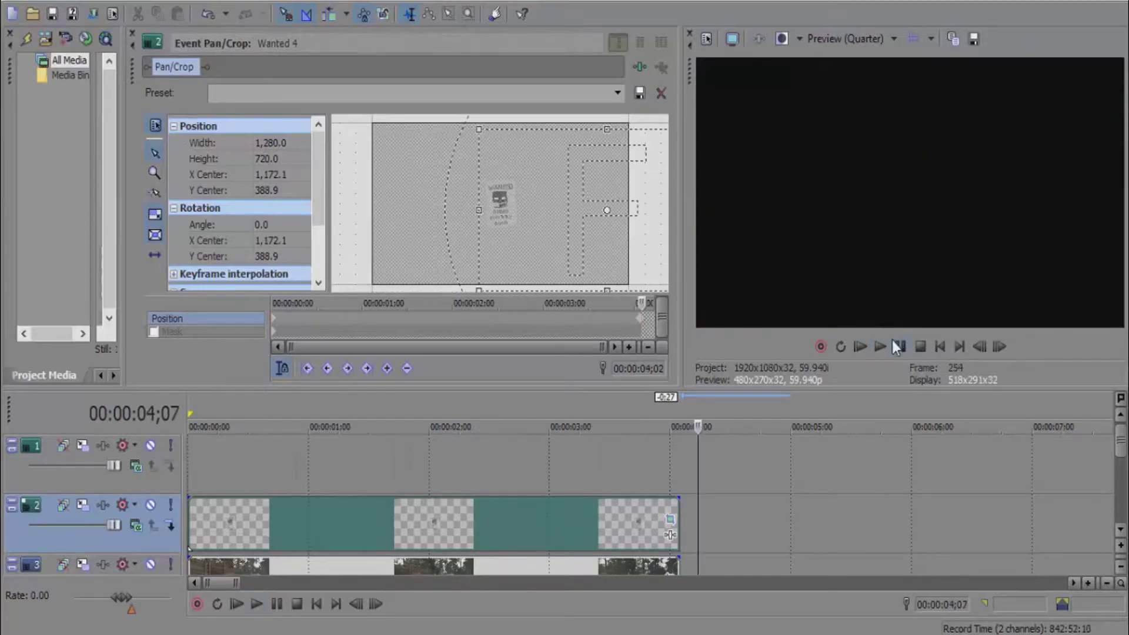
click(640, 321)
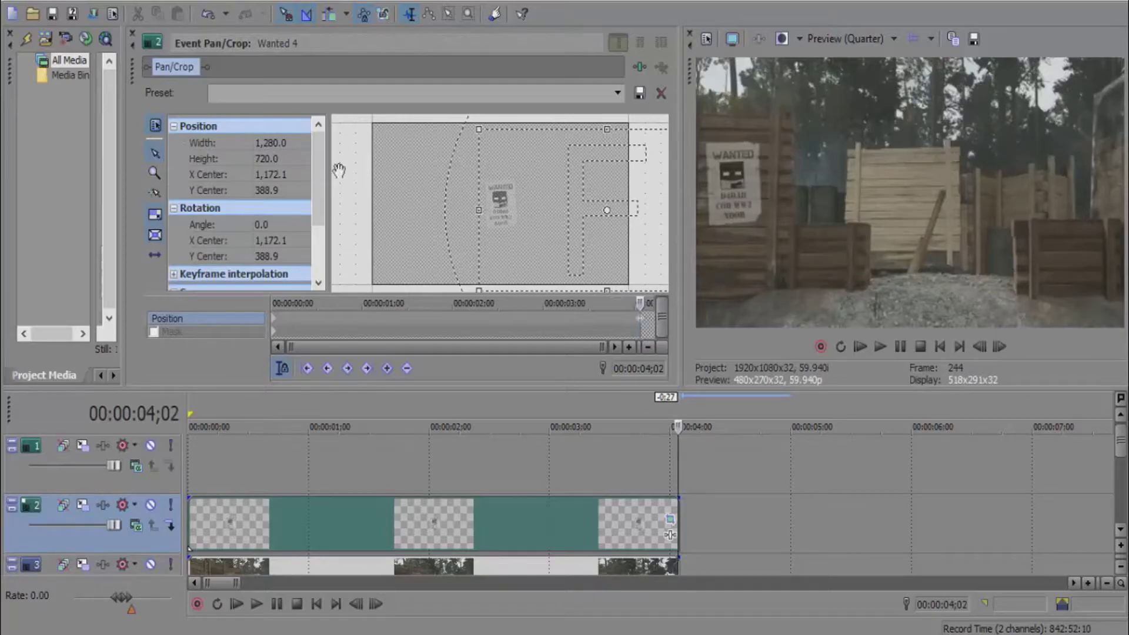
Step: Place killjoy 2.png at the start of track 1 and trim its end to match the clips below
click(135, 33)
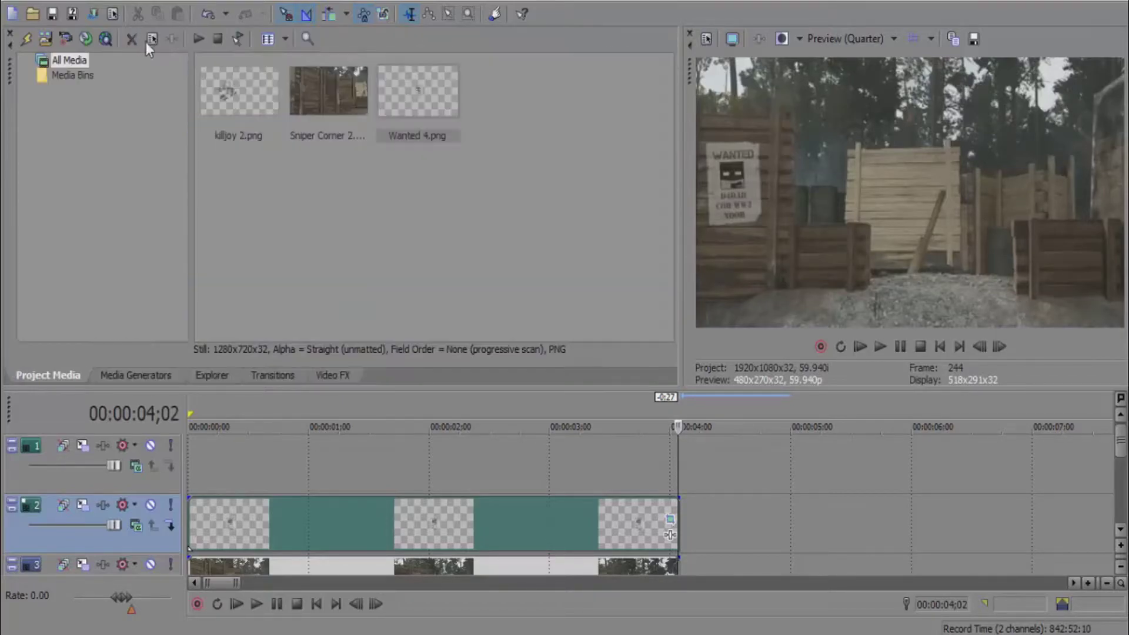
click(252, 97)
drag(214, 378, 268, 450)
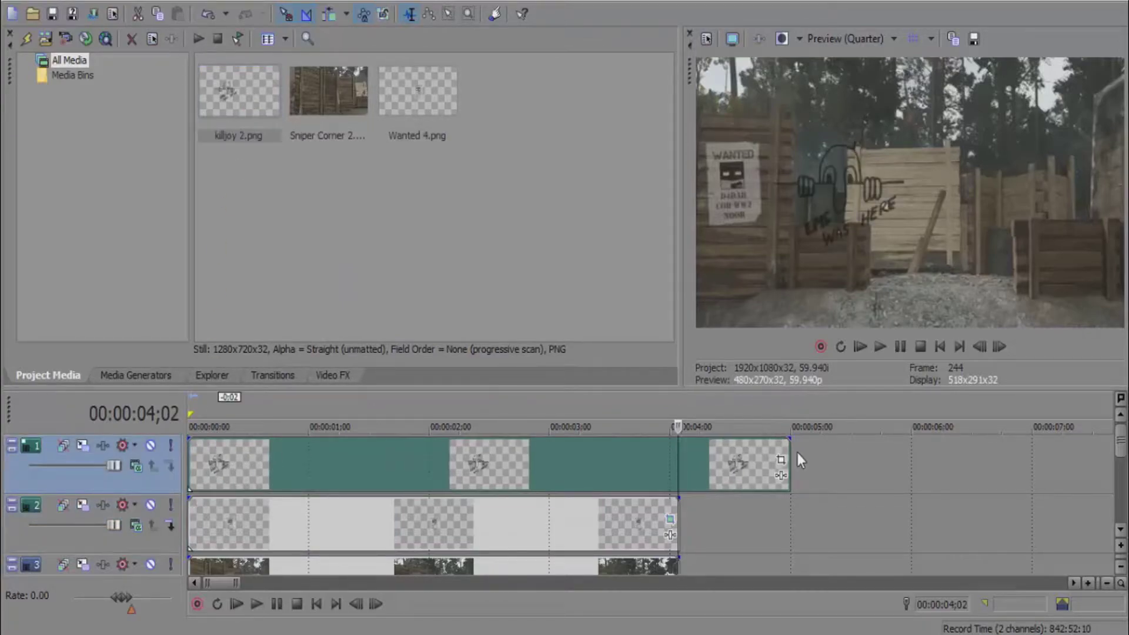
drag(790, 462, 677, 464)
Step: In Pan/Crop at 00:00:00;00, scale the killjoy drawing to width 2,195.8 and height 1,235.1 and place it on the light plank wall, X center -152.0
click(670, 462)
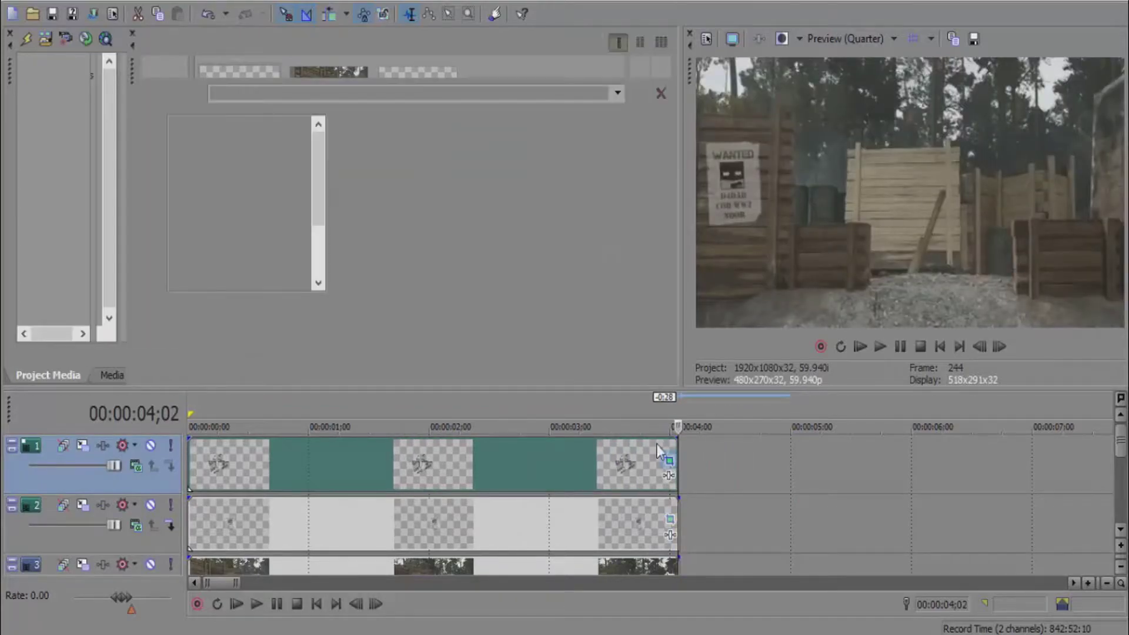
click(333, 457)
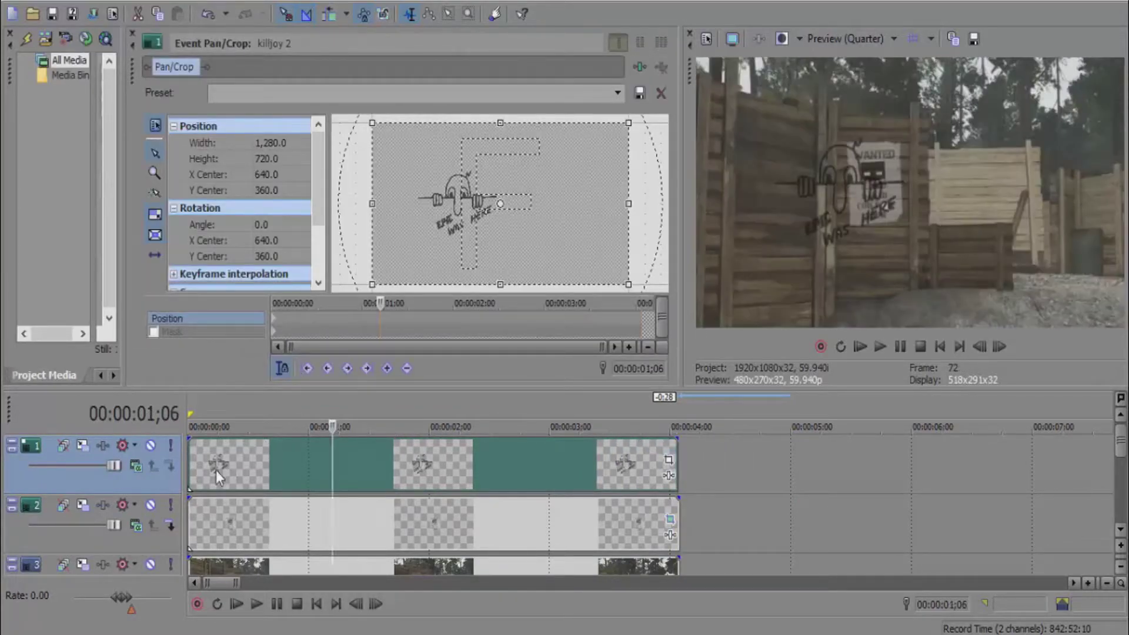
click(194, 467)
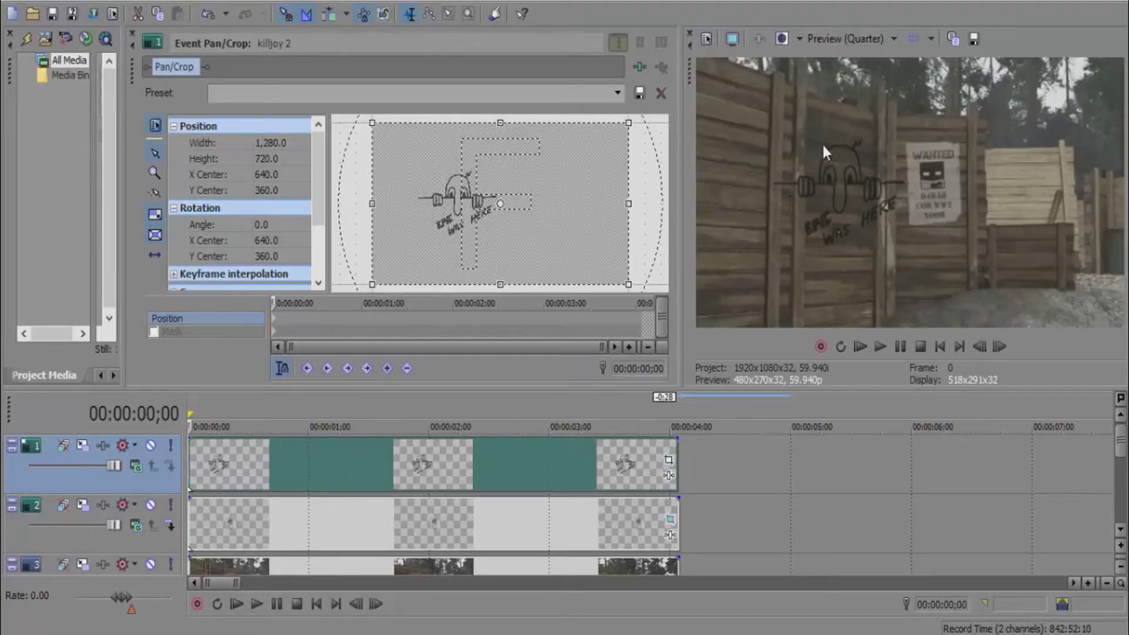
click(642, 462)
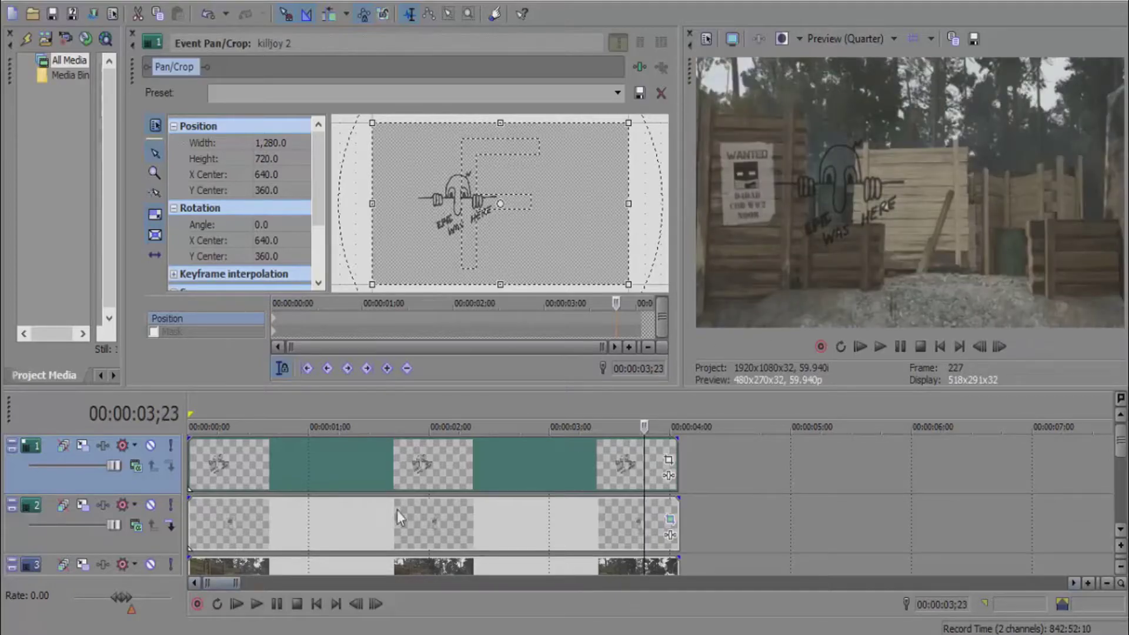
click(189, 446)
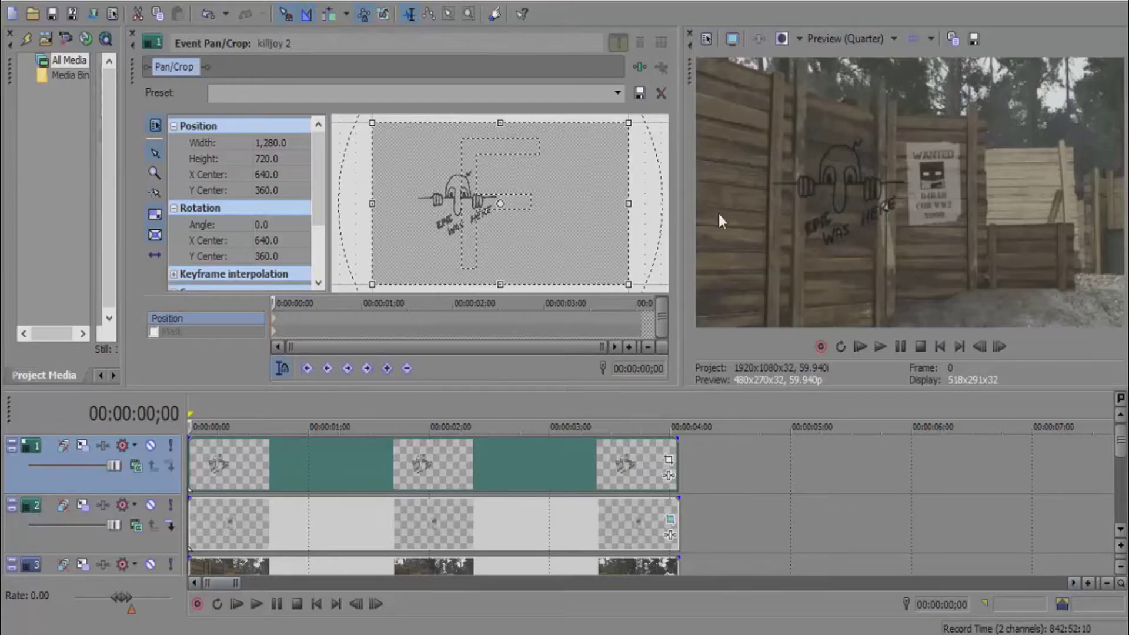
drag(629, 203, 703, 207)
drag(724, 204, 745, 198)
drag(522, 227, 450, 223)
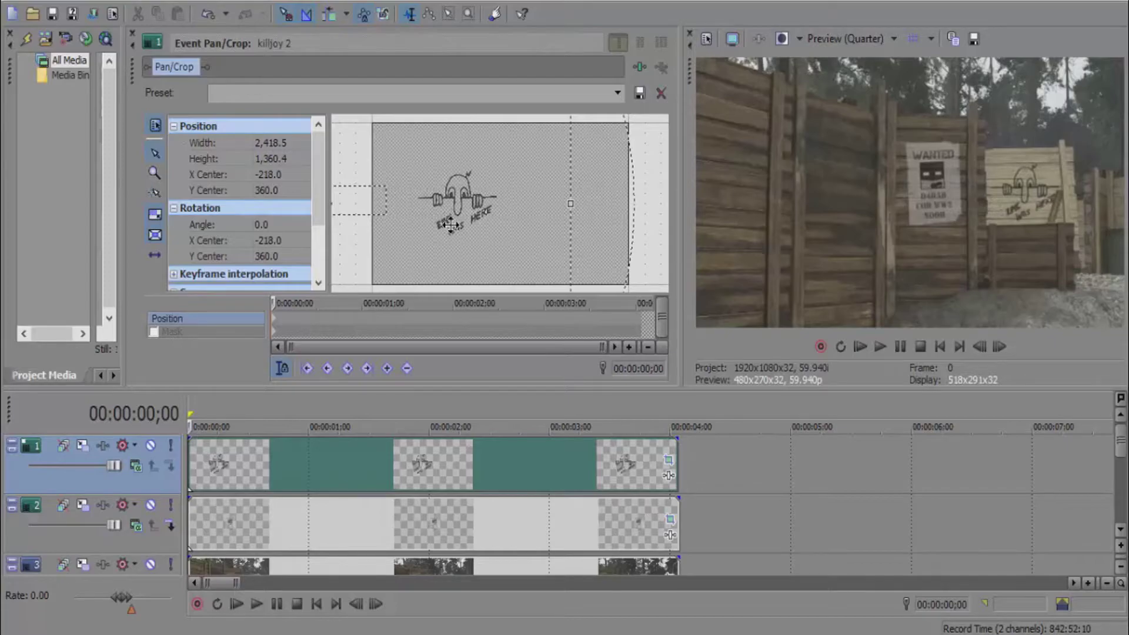
drag(569, 203, 558, 204)
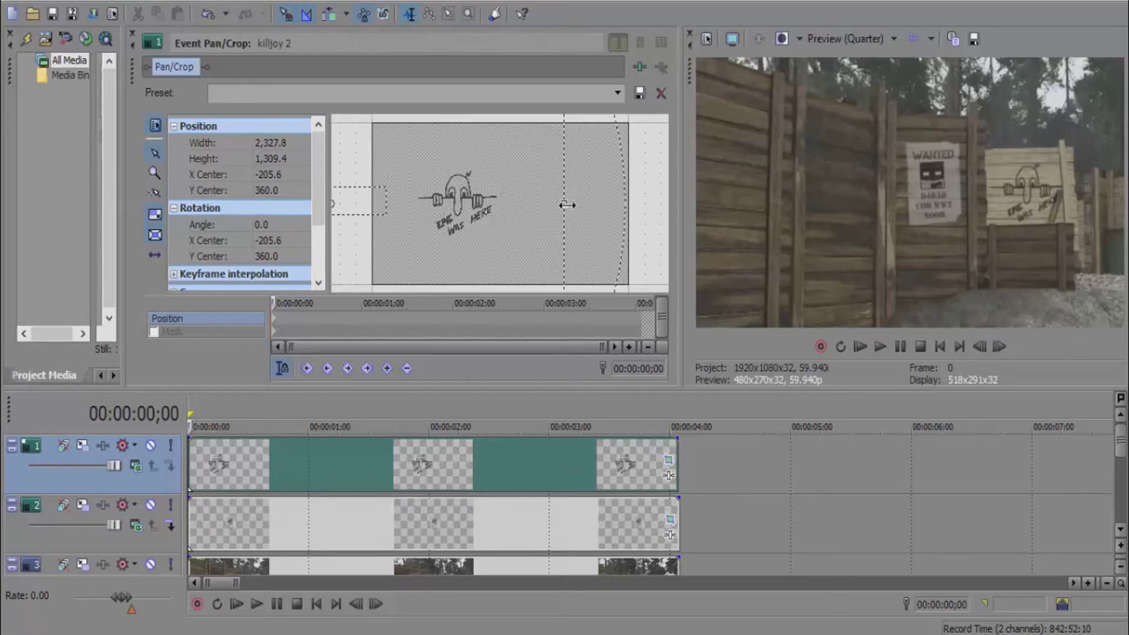
drag(567, 205, 507, 221)
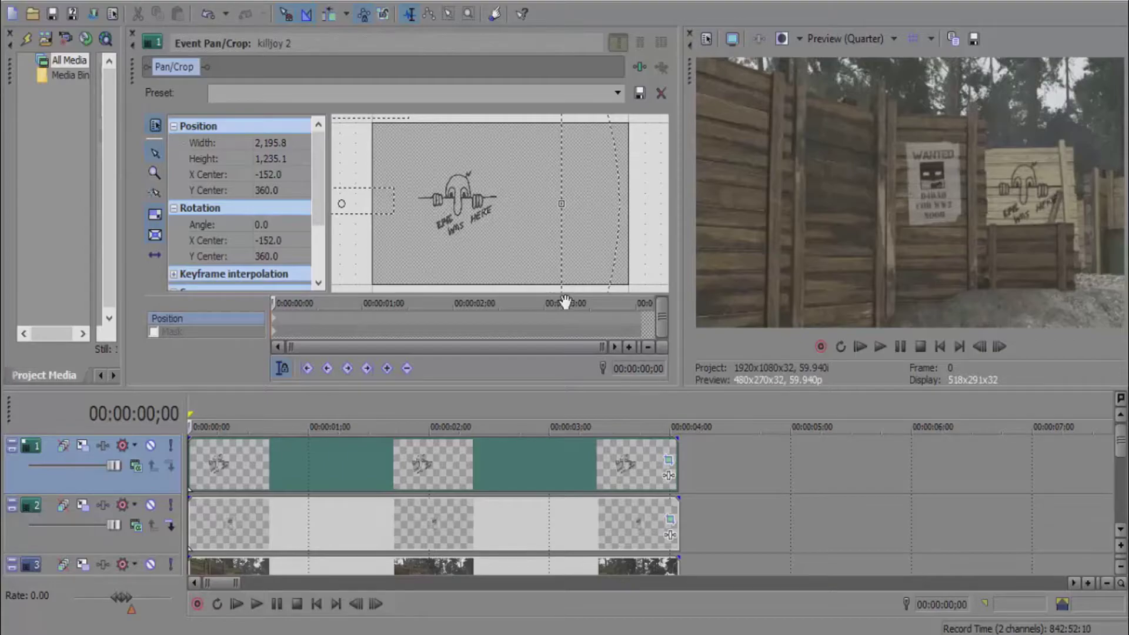
Step: At 00:00:04;01, keyframe the killjoy drawing horizontally onto the same light plank wall, with X center 437.9
click(635, 323)
click(646, 316)
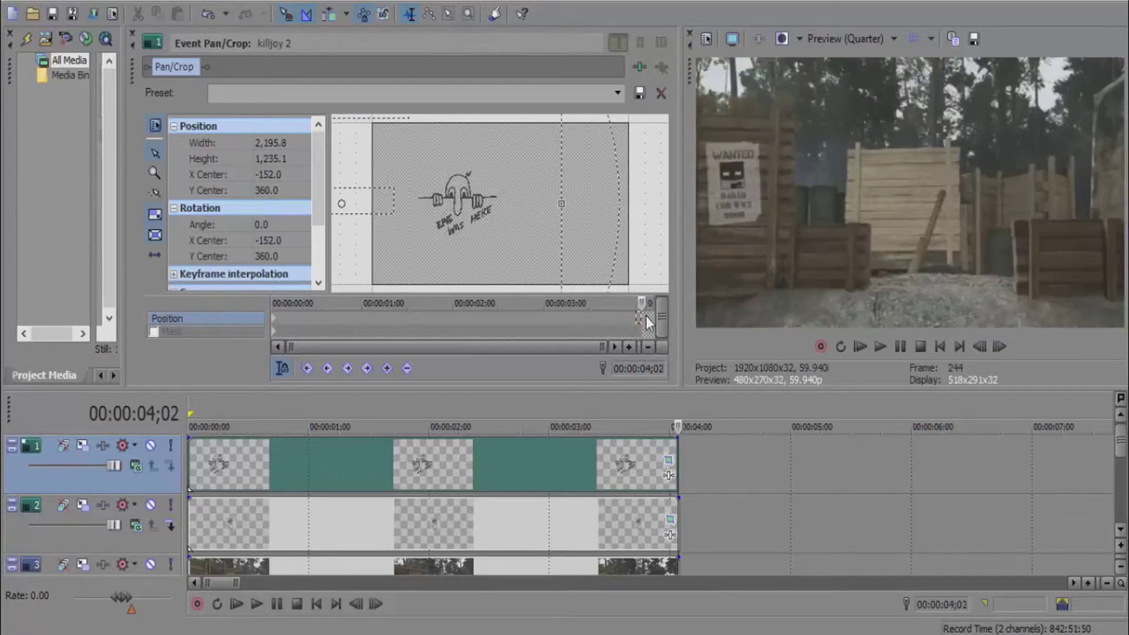
click(981, 346)
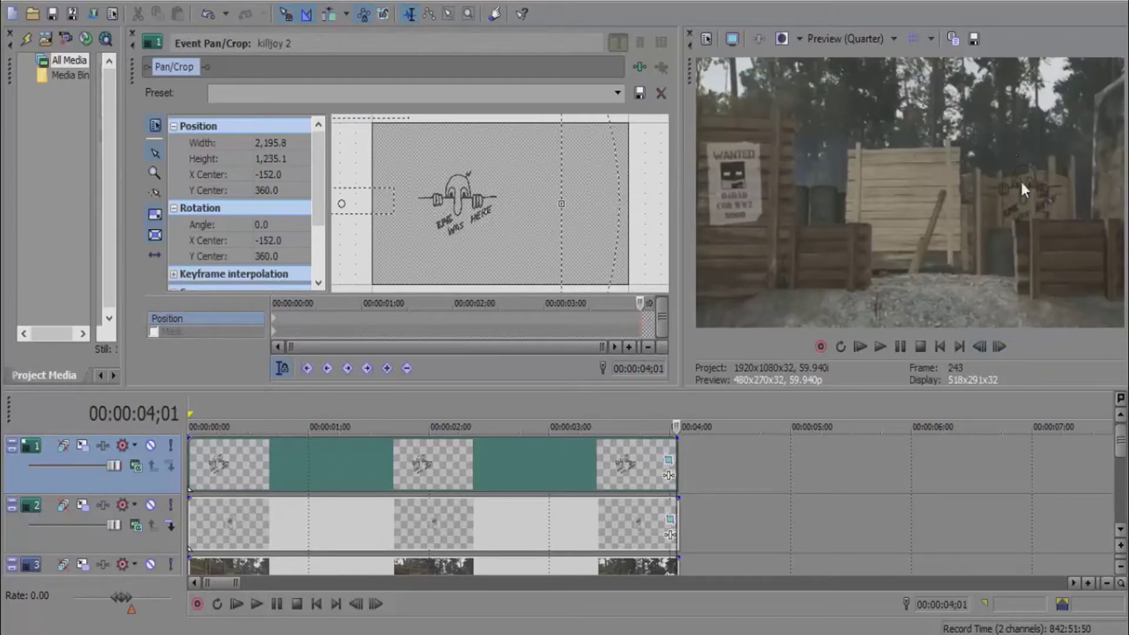
drag(406, 239, 530, 249)
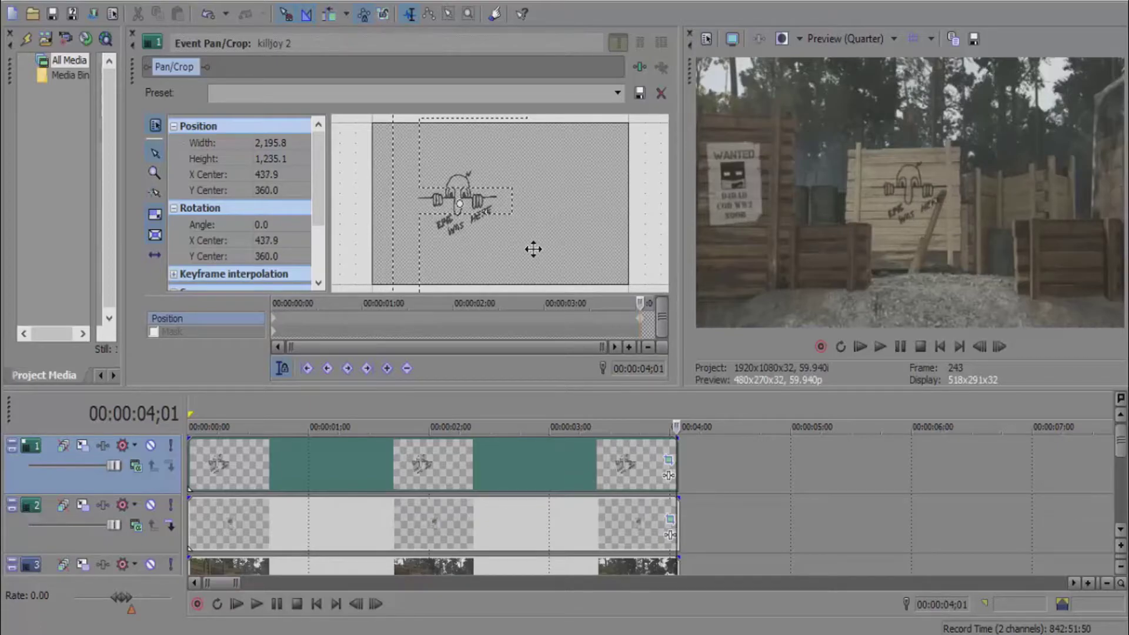
Step: Play the clip twice from the start to check how the killjoy drawing follows the plank wall
click(942, 344)
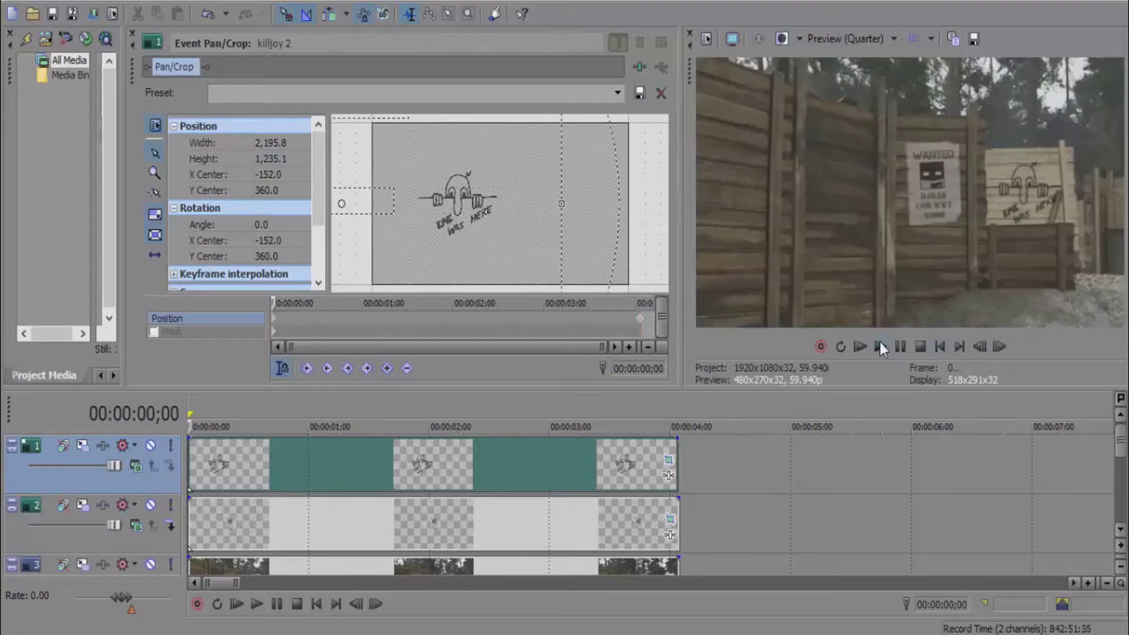
click(880, 346)
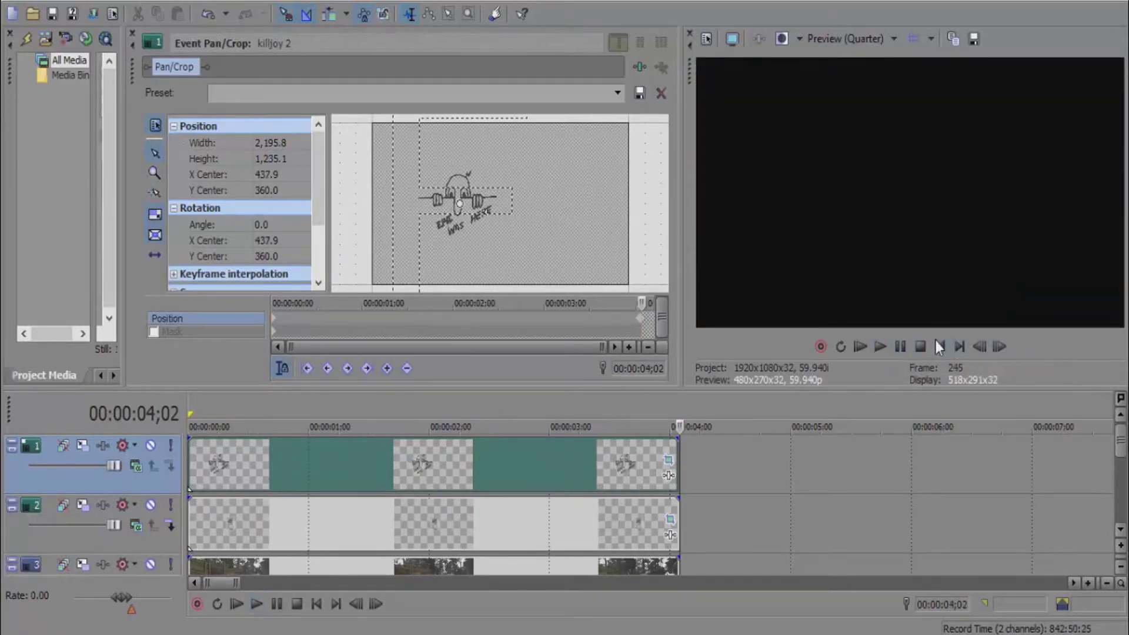
click(939, 347)
click(880, 347)
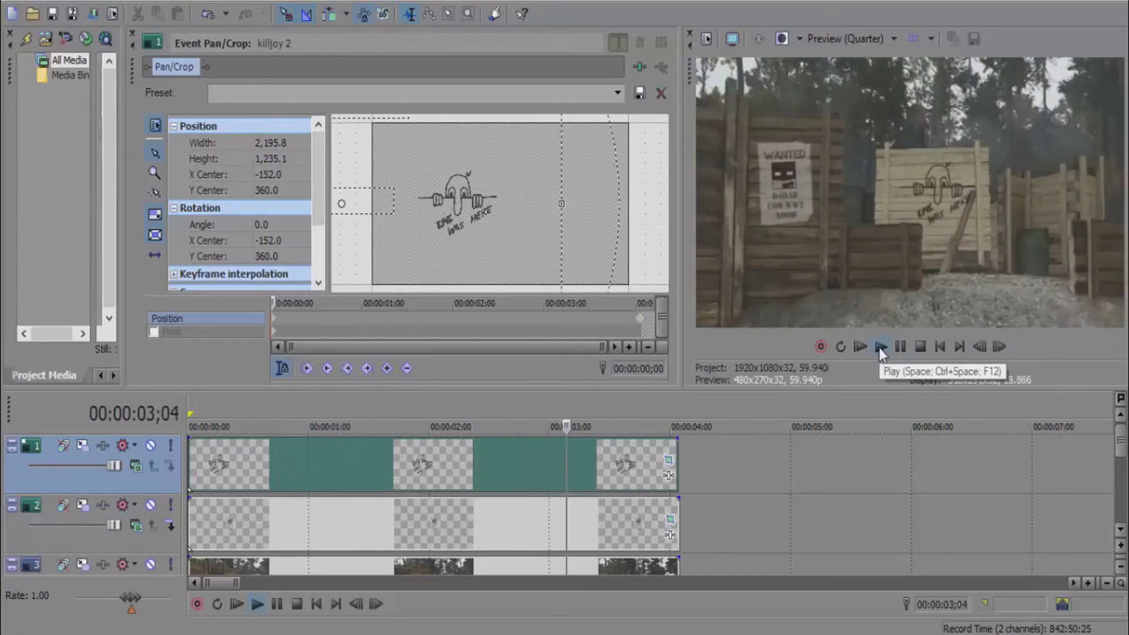
click(900, 346)
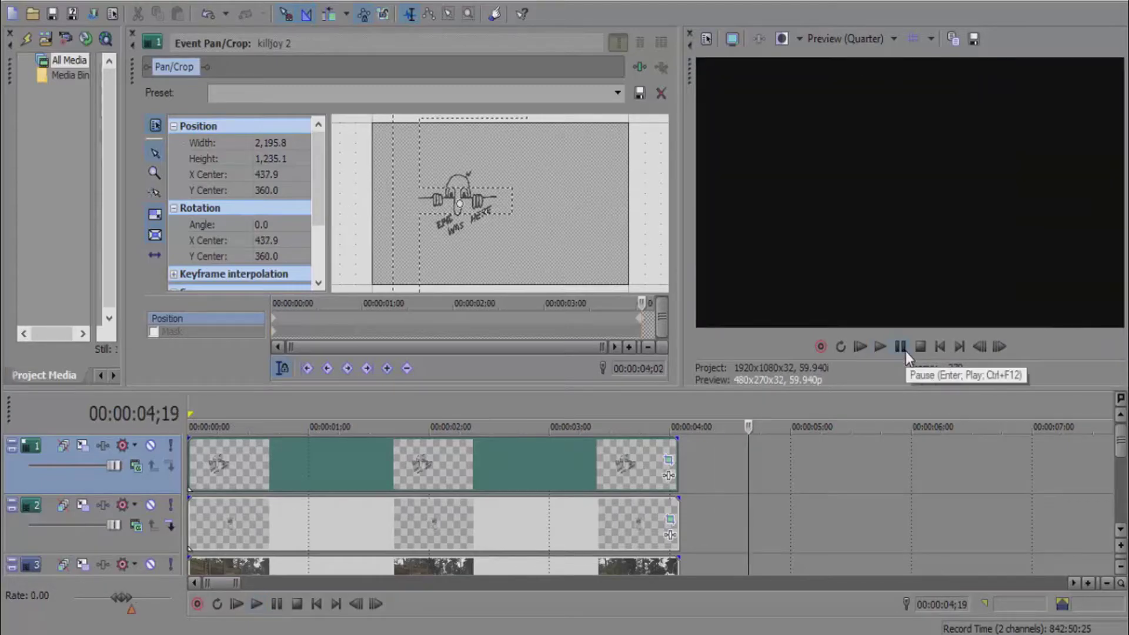
Step: Check the overlays' alignment at 00:00:03;23, 00:00:04;01 and 00:00:02;21, close Pan/Crop and return to the start of the project
click(641, 465)
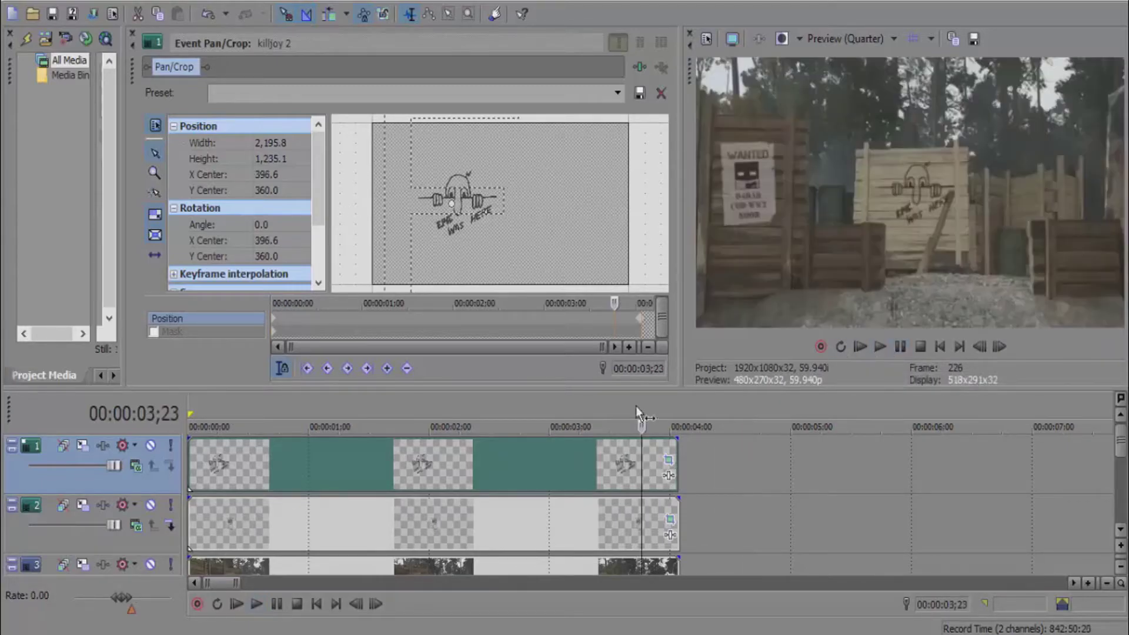
click(645, 323)
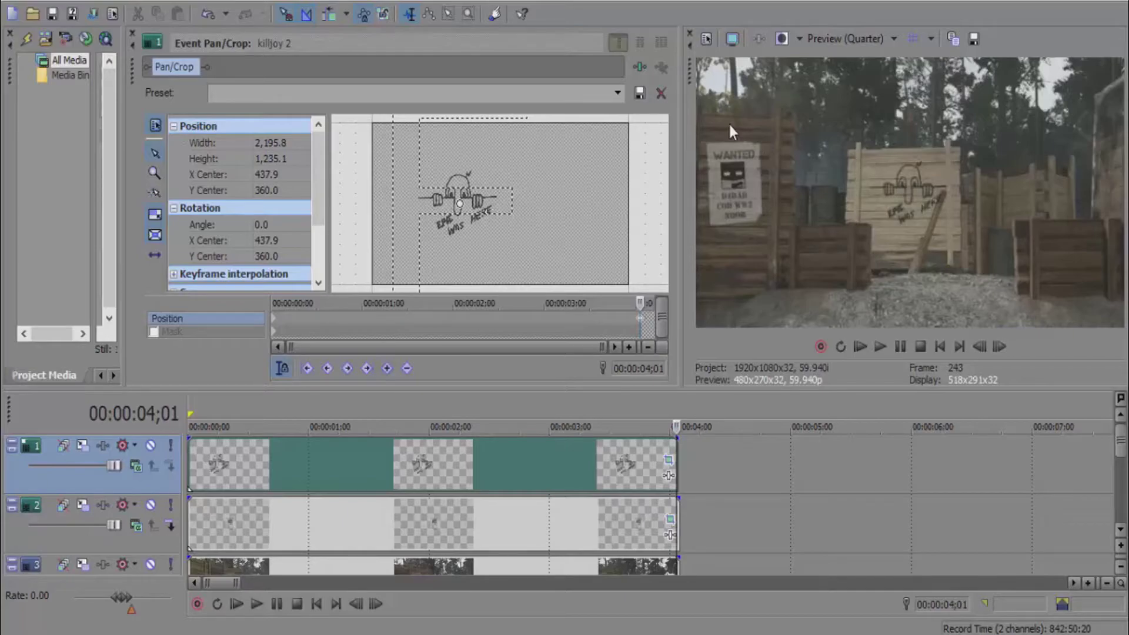
click(514, 473)
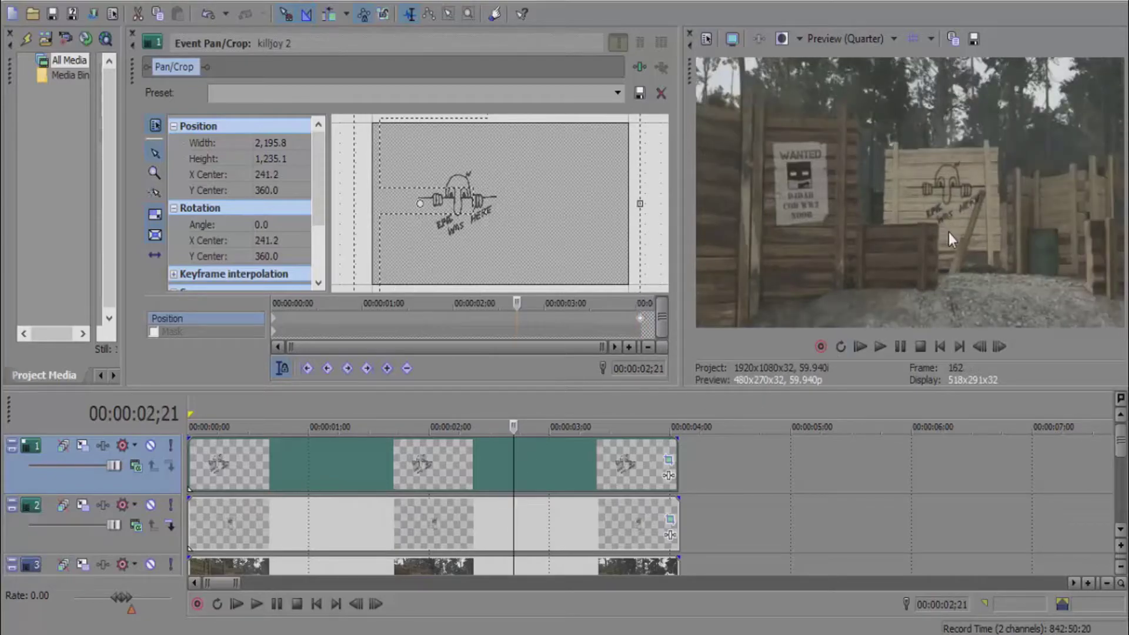
click(132, 34)
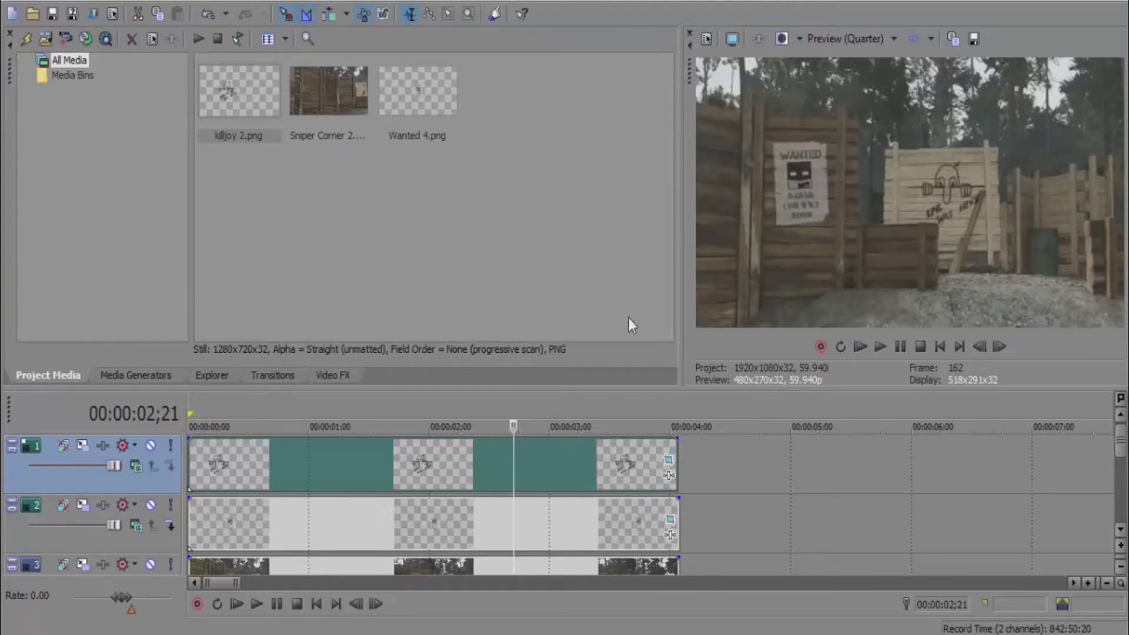
click(944, 345)
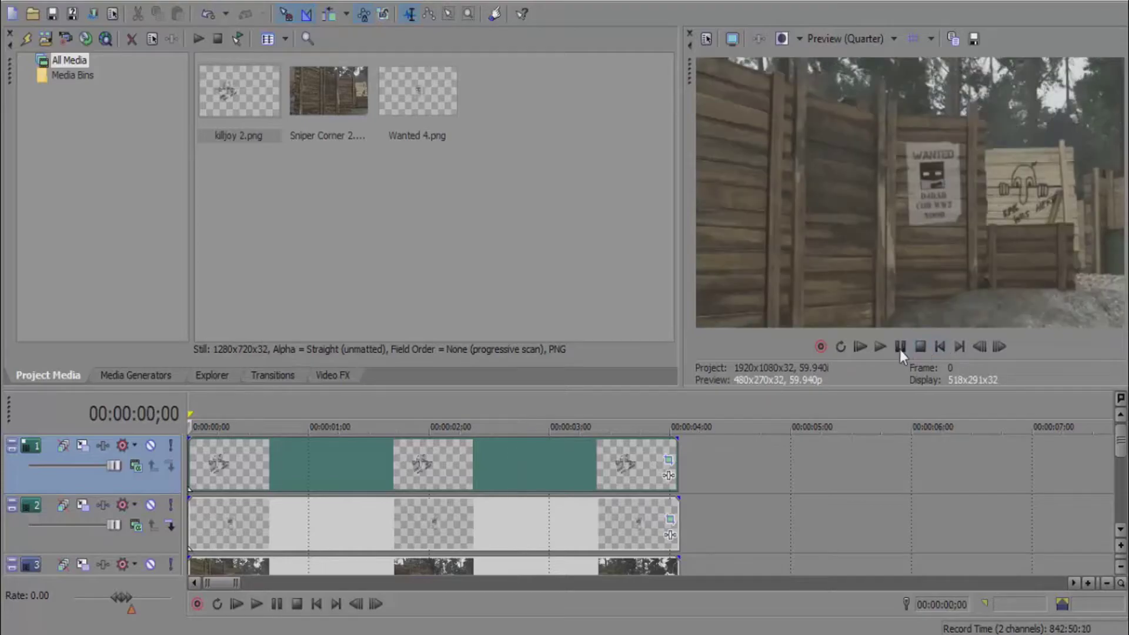